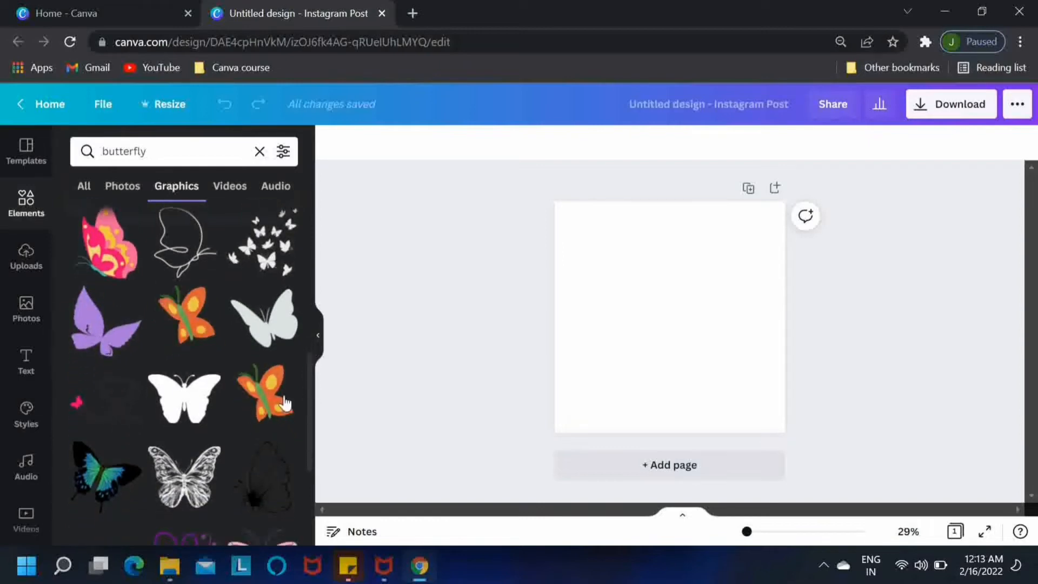
Step: Add the solid butterfly graphic, enlarge it to fill most of the page, and color it white
{"action": "left_click", "coordinate": [184, 401]}
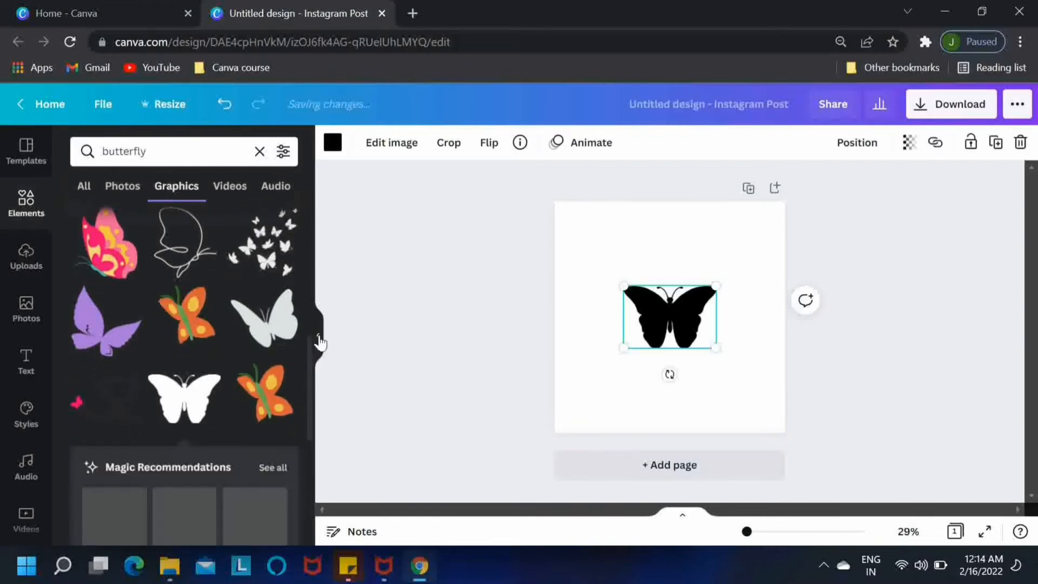
{"action": "left_click", "coordinate": [318, 336]}
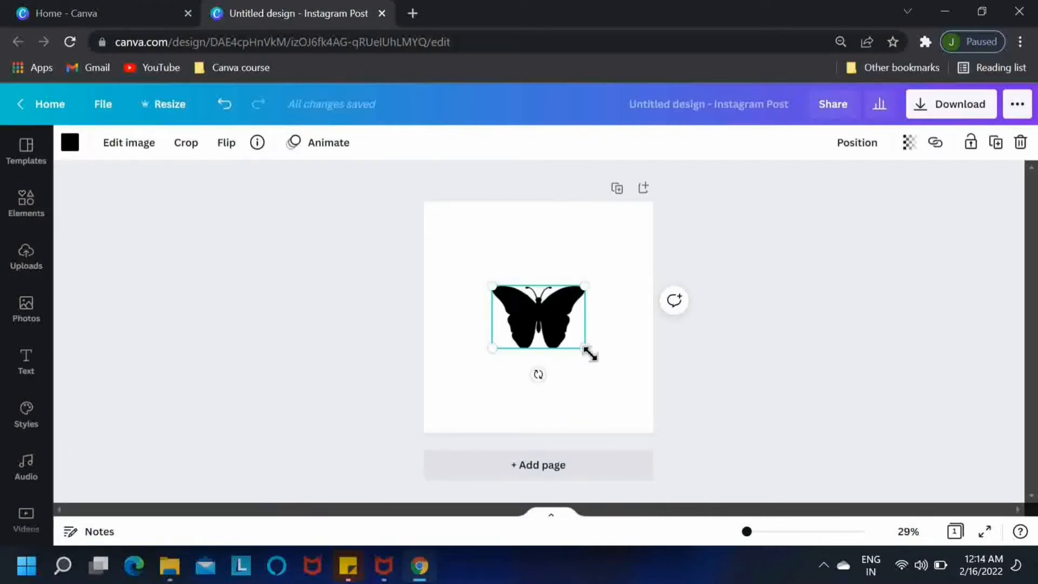
{"action": "left_click_drag", "start_coordinate": [590, 354], "coordinate": [634, 407]}
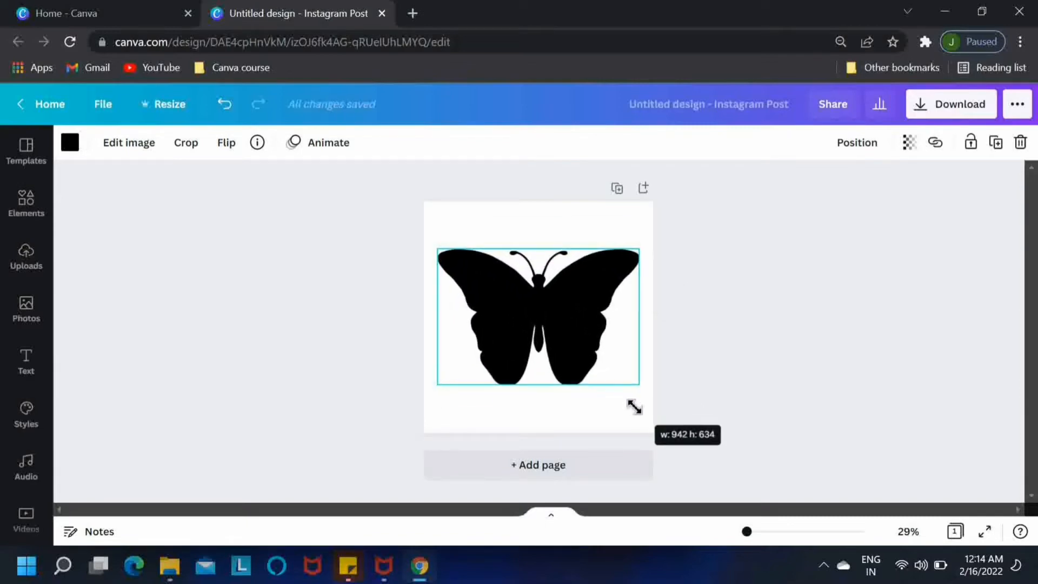
{"action": "left_click", "coordinate": [69, 143]}
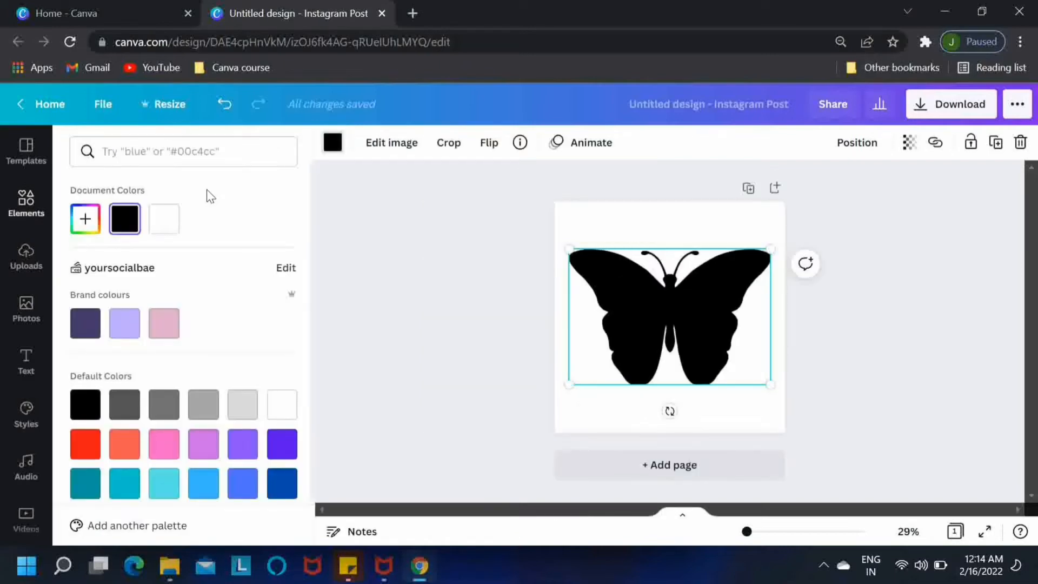
{"action": "left_click", "coordinate": [168, 228]}
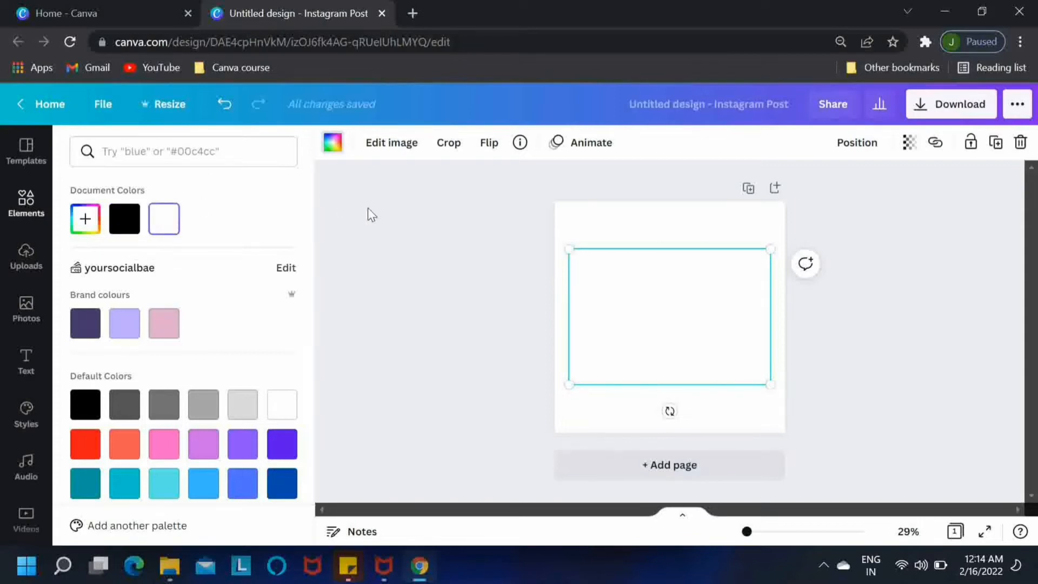
Step: Fill the page background with blue from Default colors
{"action": "left_click", "coordinate": [580, 221]}
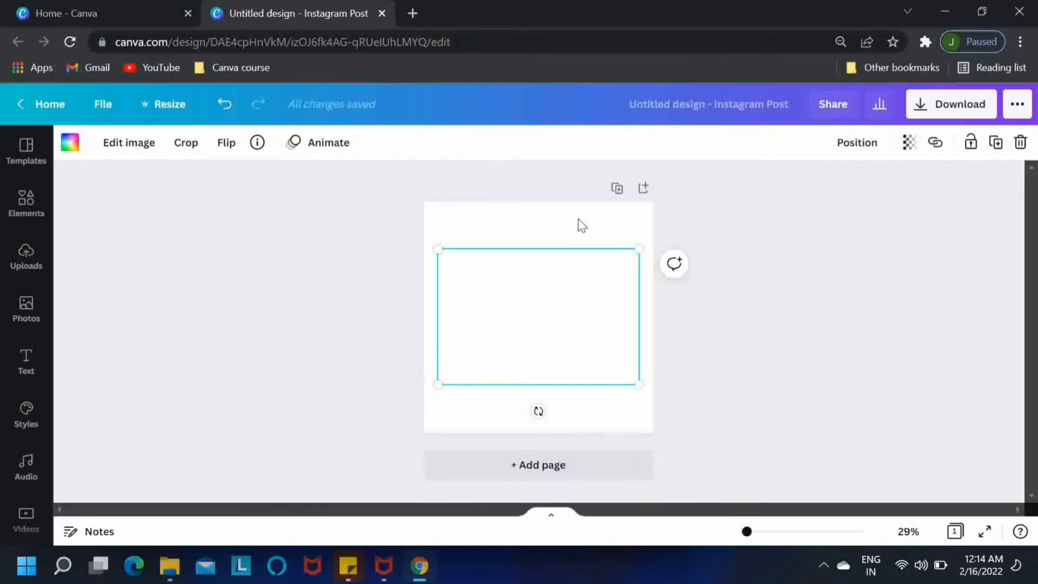
{"action": "left_click", "coordinate": [580, 220]}
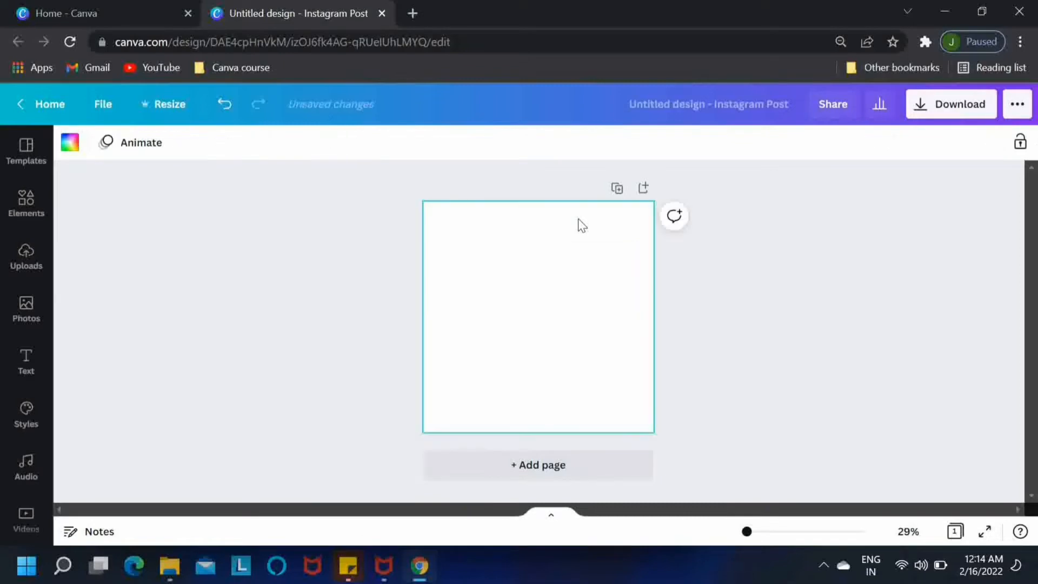
{"action": "left_click", "coordinate": [69, 143]}
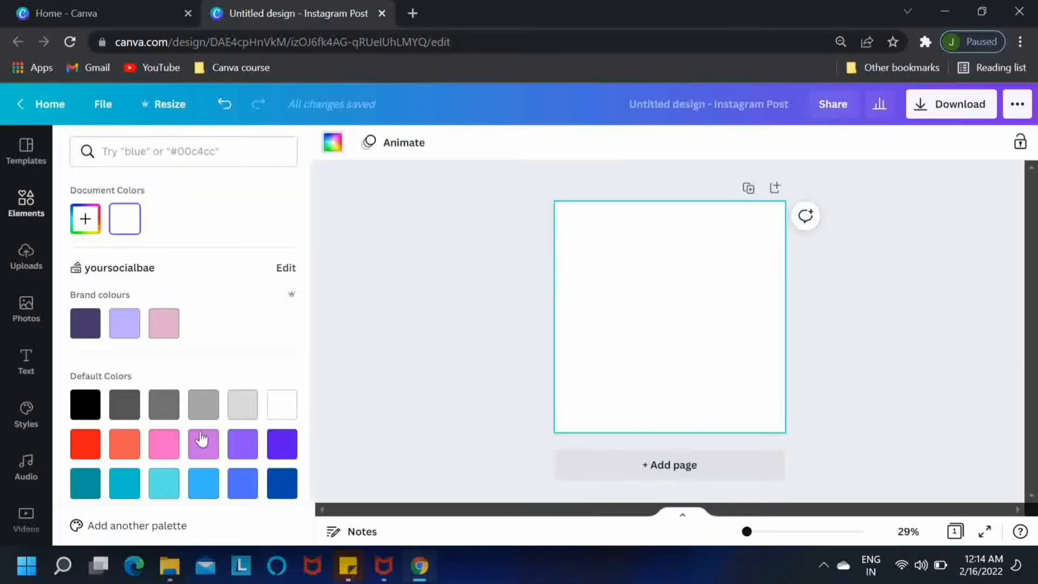
{"action": "left_click", "coordinate": [240, 483]}
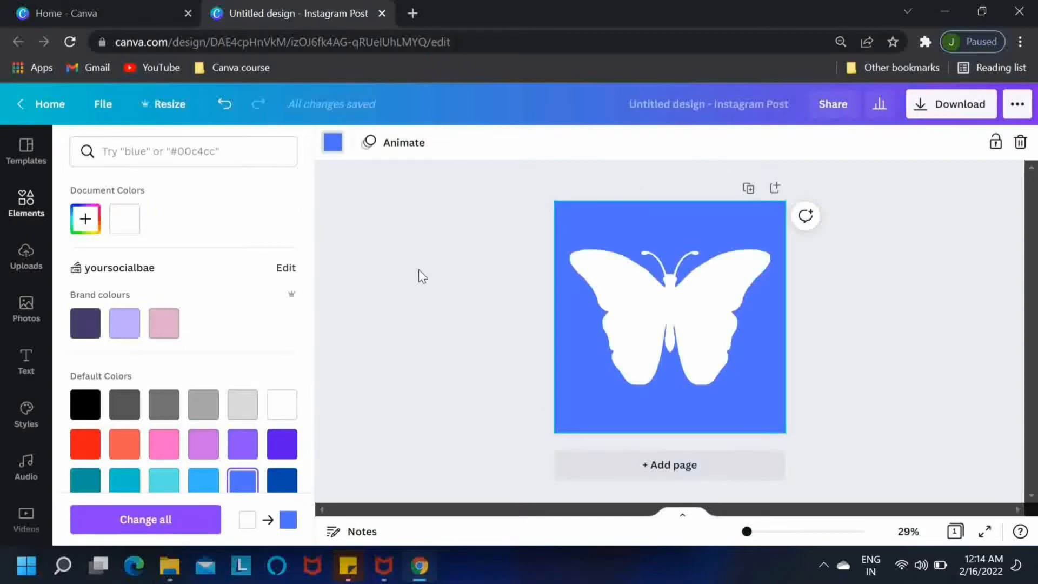
Step: Rename the design 'Butterfly Paper Cut Effect' and download it as a PNG
{"action": "left_click", "coordinate": [656, 110]}
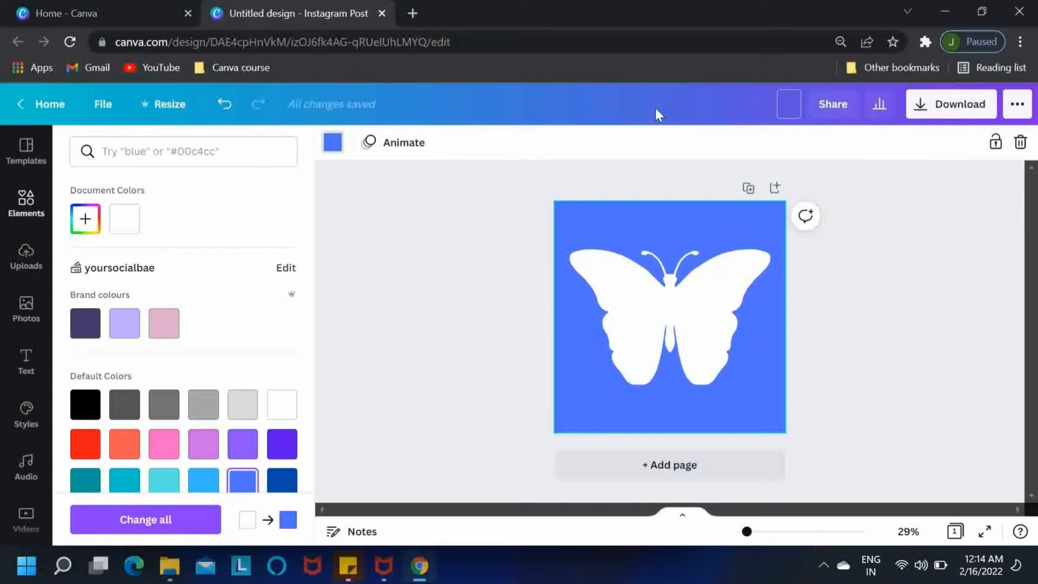
{"action": "type", "text": "Butterfly"}
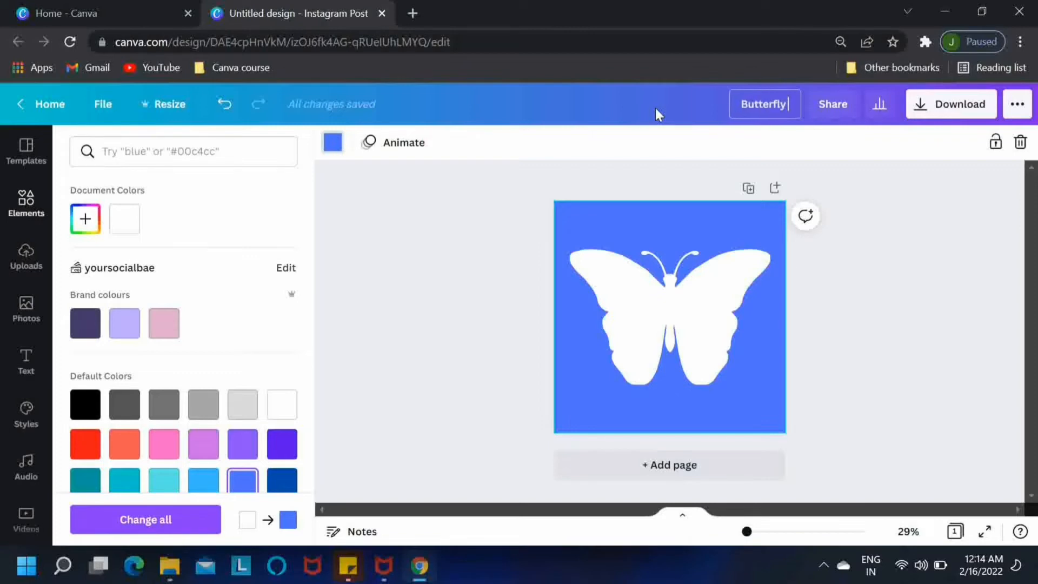
{"action": "type", "text": " Paper Cu"}
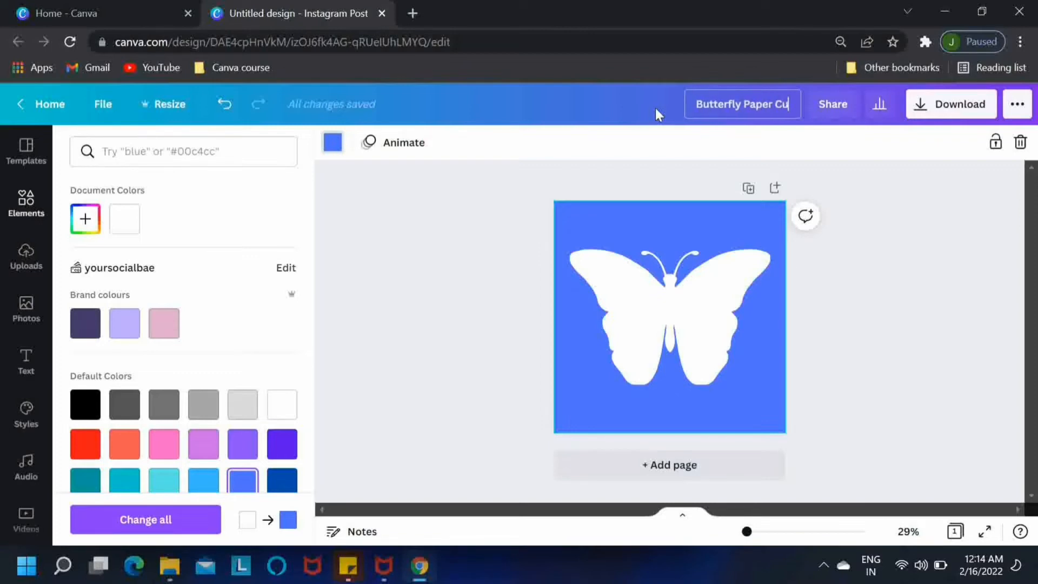
{"action": "type", "text": "t Effect"}
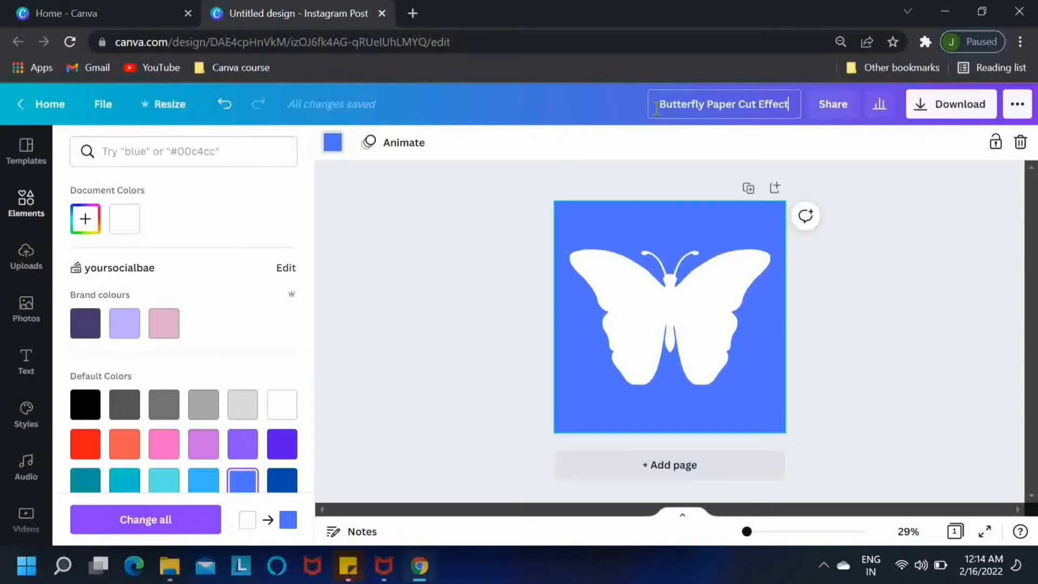
{"action": "left_click", "coordinate": [952, 119]}
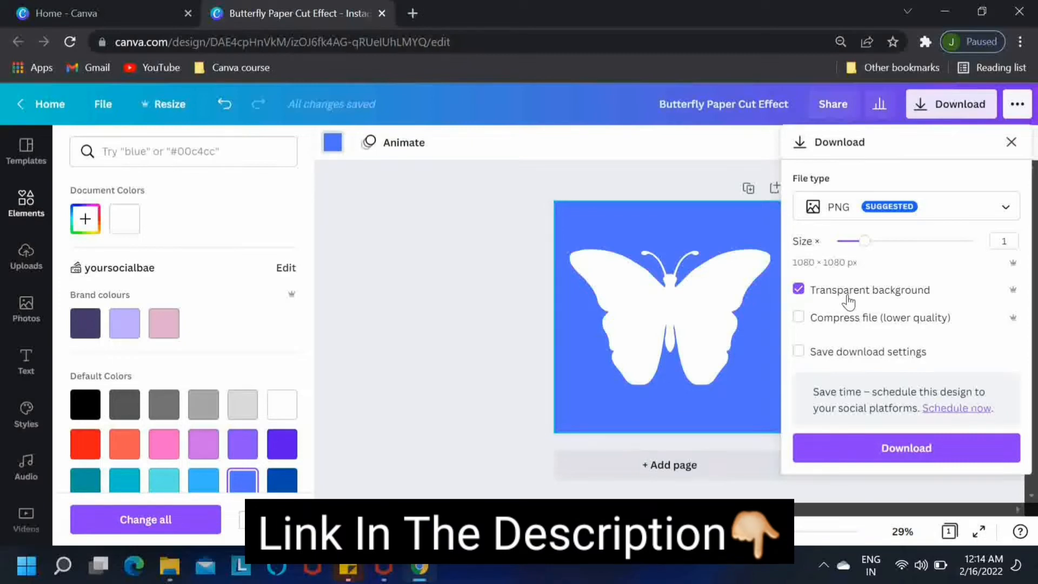
{"action": "left_click", "coordinate": [868, 452]}
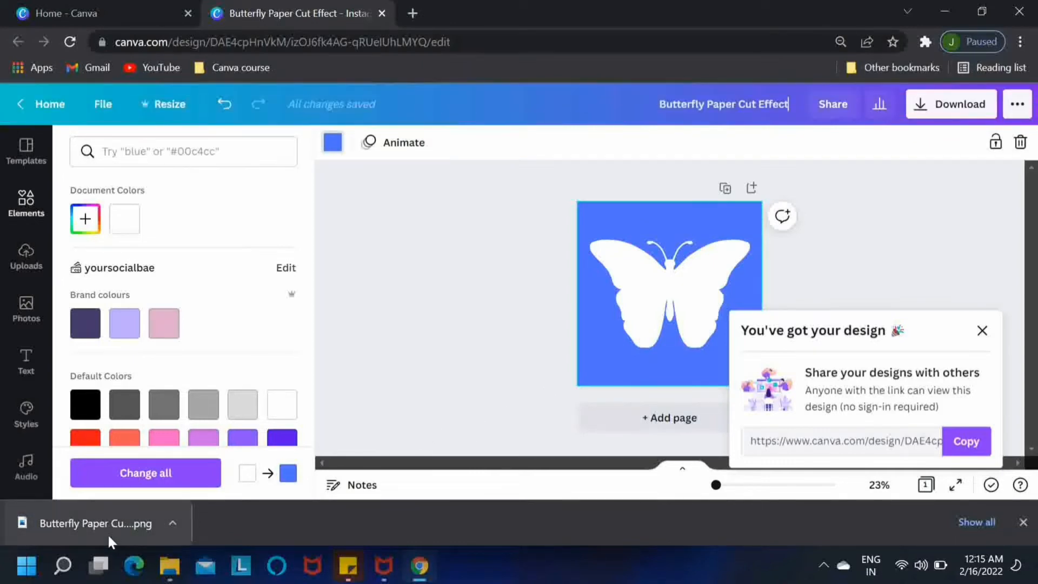
Step: Upload the downloaded PNG, duplicate the page as Page 2, and make its background white
{"action": "left_click_drag", "start_coordinate": [108, 533], "coordinate": [190, 391]}
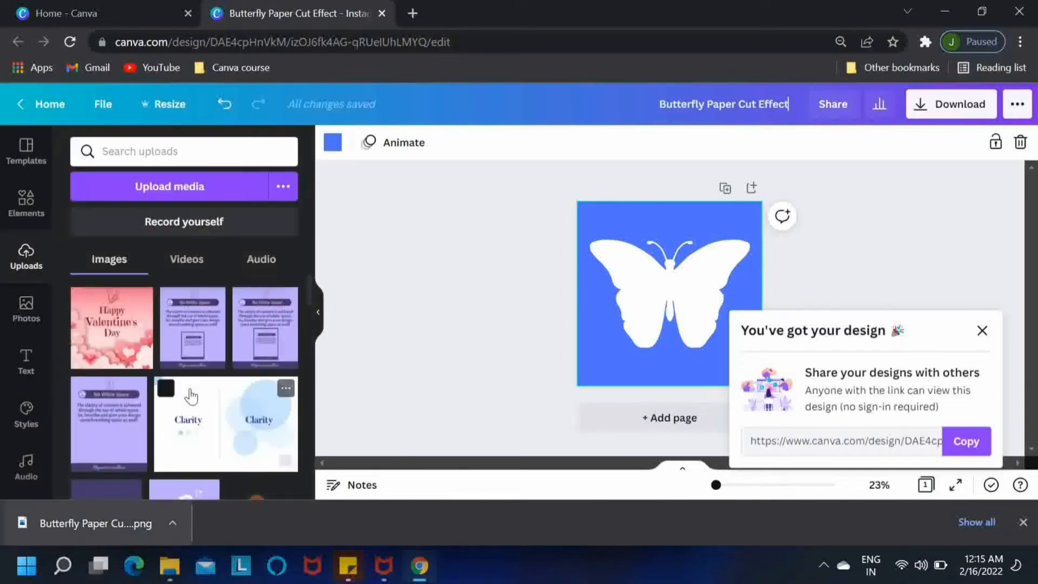
{"action": "left_click", "coordinate": [319, 314]}
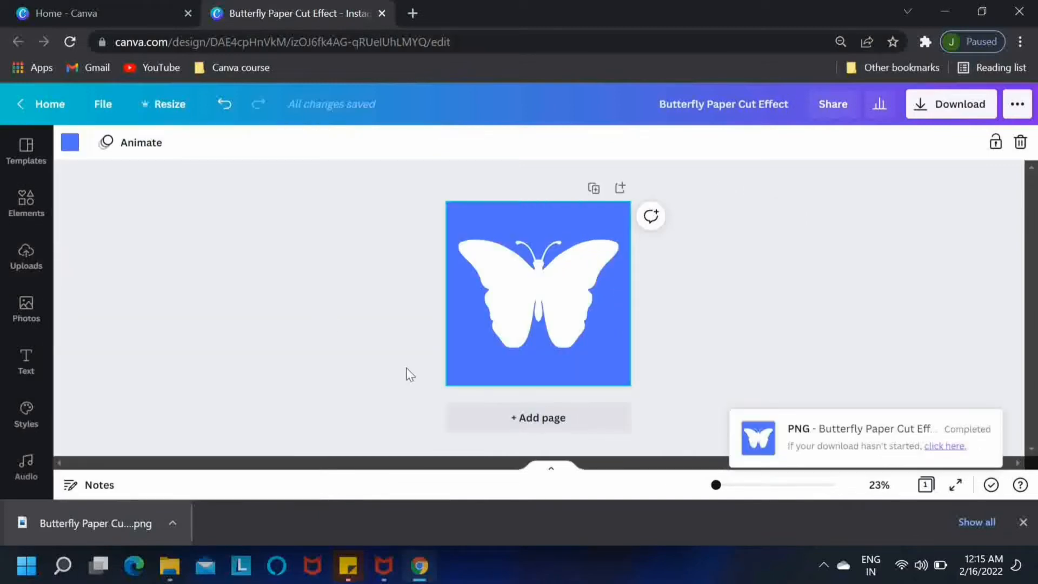
{"action": "left_click", "coordinate": [593, 189]}
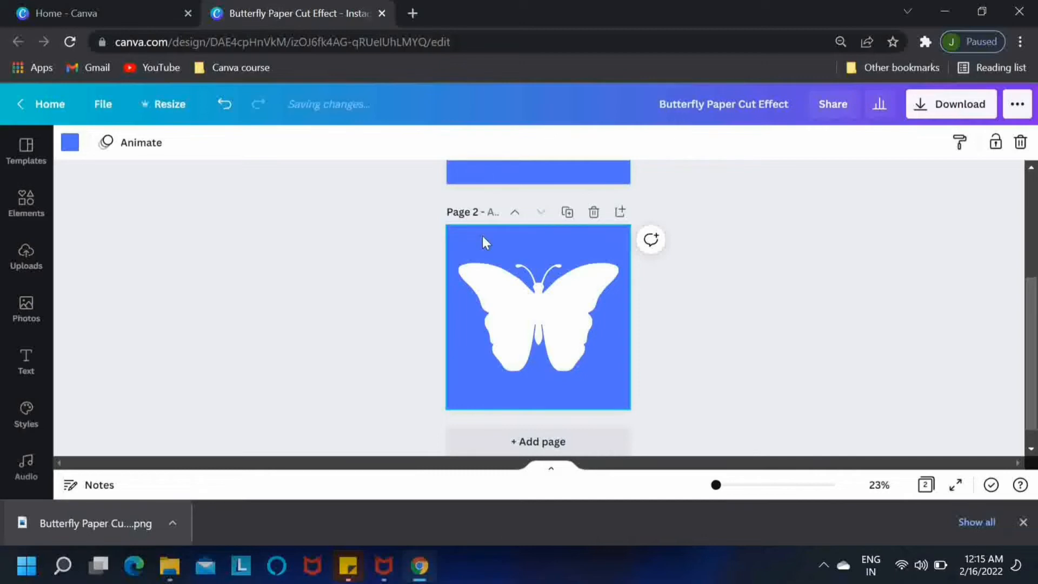
{"action": "left_click", "coordinate": [69, 149]}
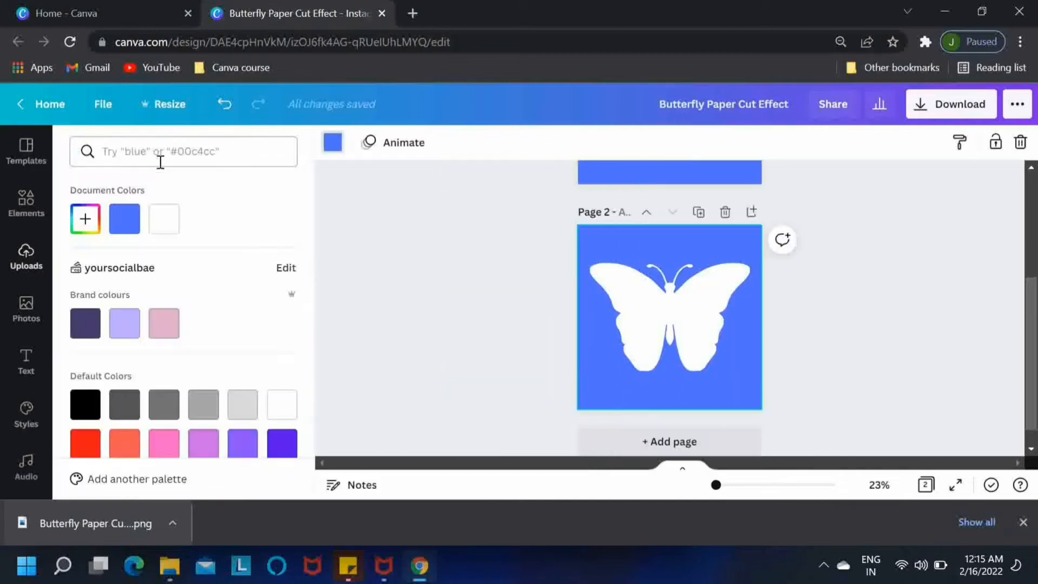
{"action": "left_click", "coordinate": [170, 230]}
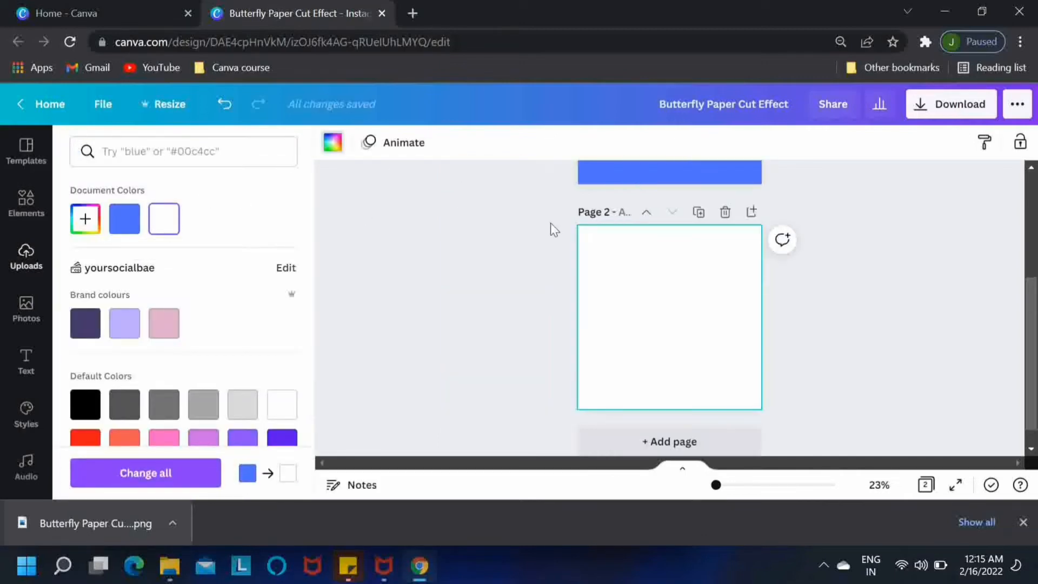
Step: Recolor the butterfly on Page 2 dark blue
{"action": "left_click", "coordinate": [668, 309]}
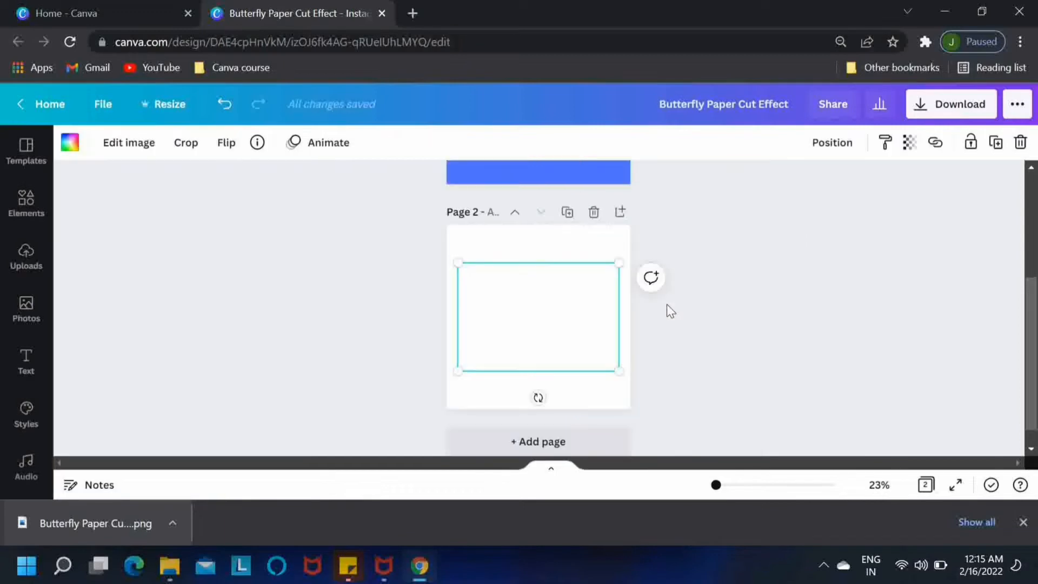
{"action": "left_click", "coordinate": [70, 145]}
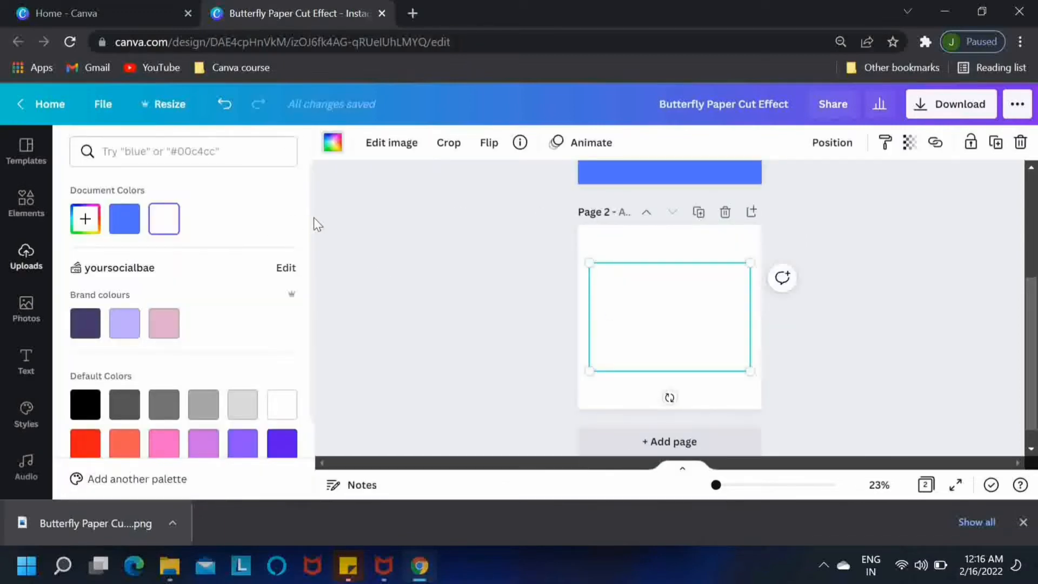
{"action": "scroll", "coordinate": [316, 292], "scroll_direction": "down", "scroll_amount": 3}
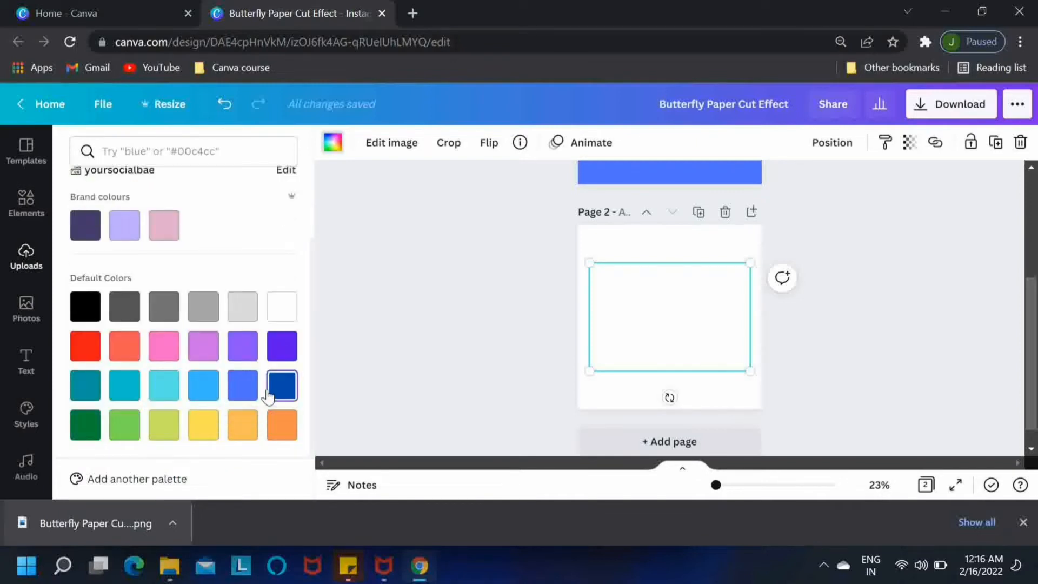
{"action": "left_click", "coordinate": [269, 396]}
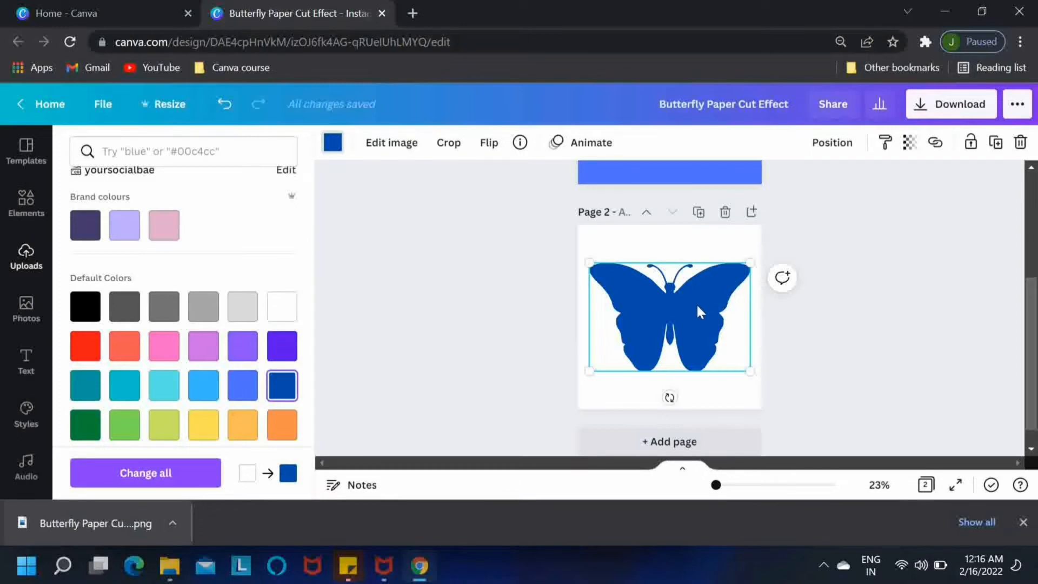
{"action": "left_click", "coordinate": [940, 106]}
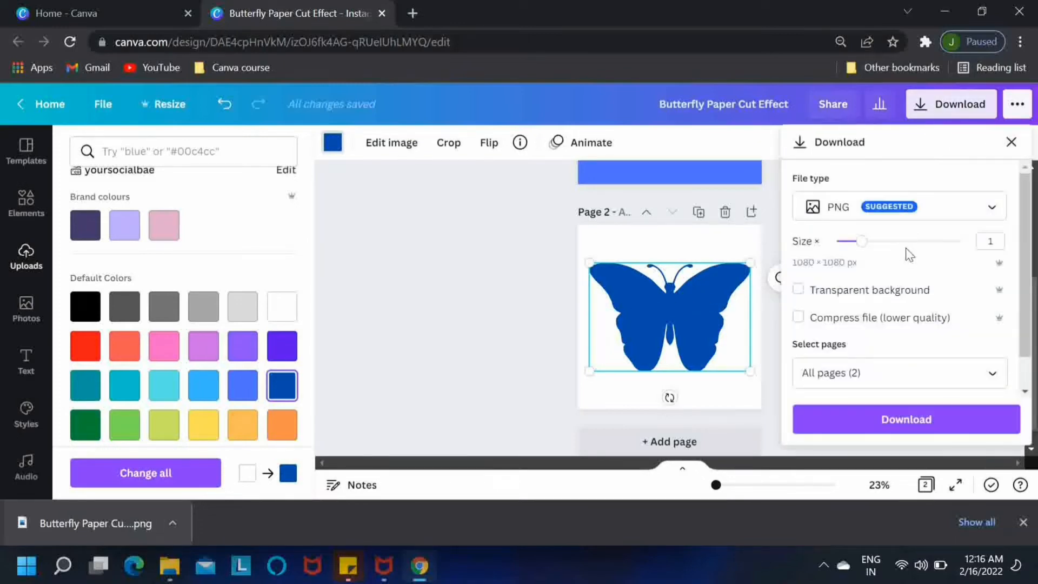
Step: Download only page 2 as a PNG
{"action": "left_click", "coordinate": [871, 366]}
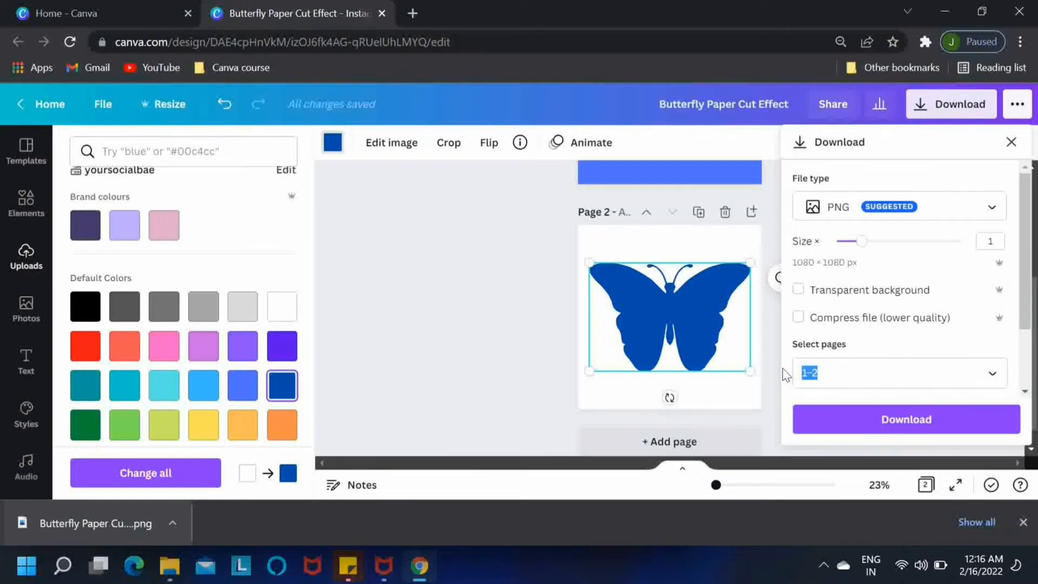
{"action": "type", "text": "2"}
{"action": "key", "text": "Return"}
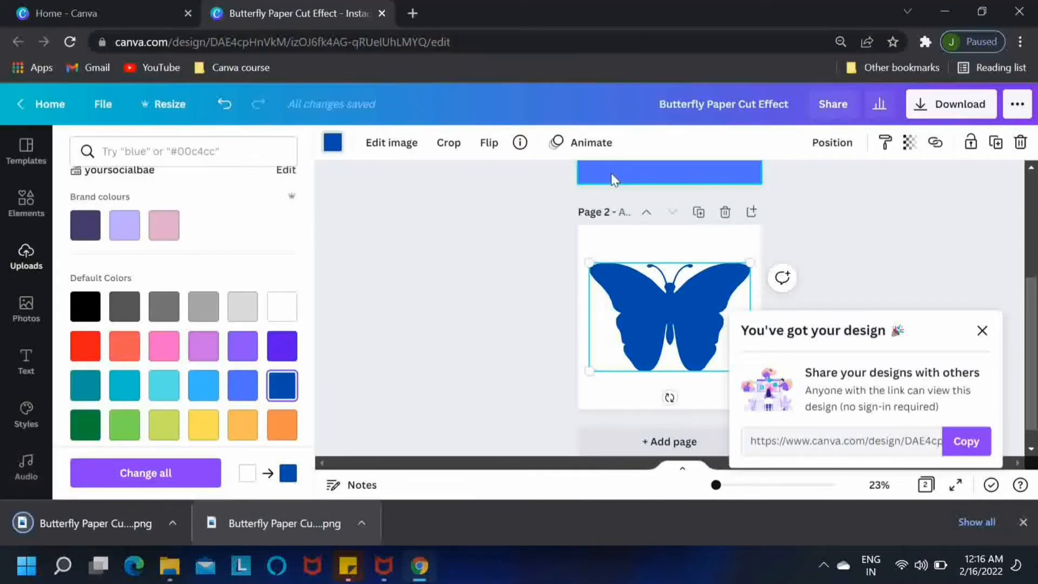
Step: Go to the Pixlr site in a new tab and open the Pixlr E advanced photo editor
{"action": "left_click", "coordinate": [414, 12]}
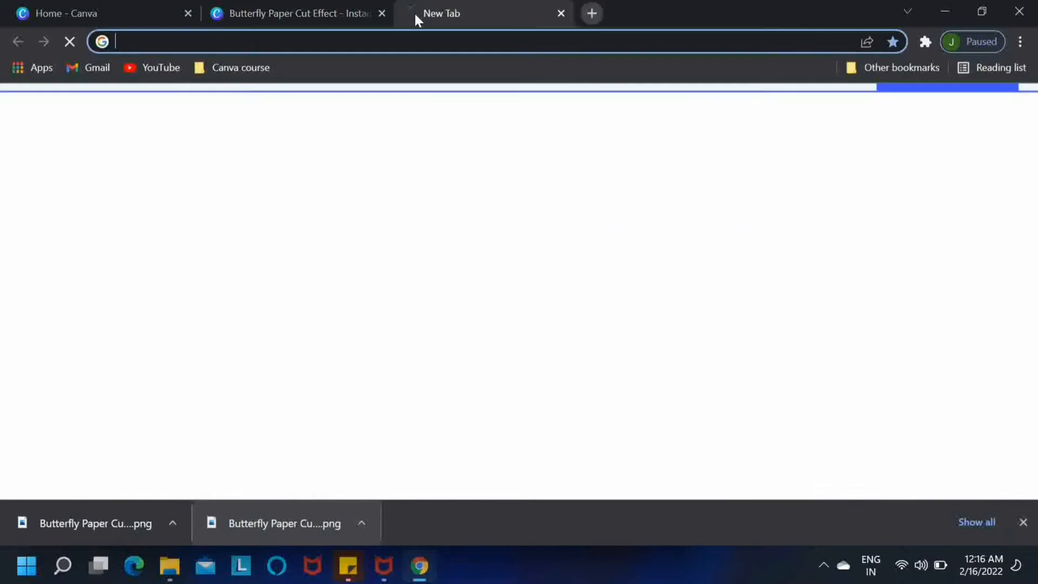
{"action": "type", "text": "pixlr"}
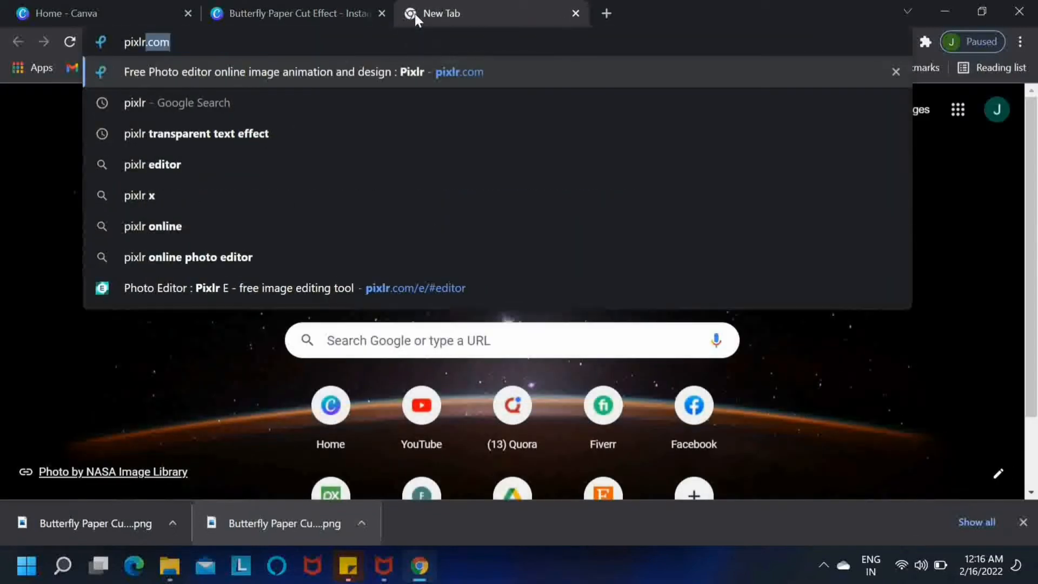
{"action": "key", "text": "Return"}
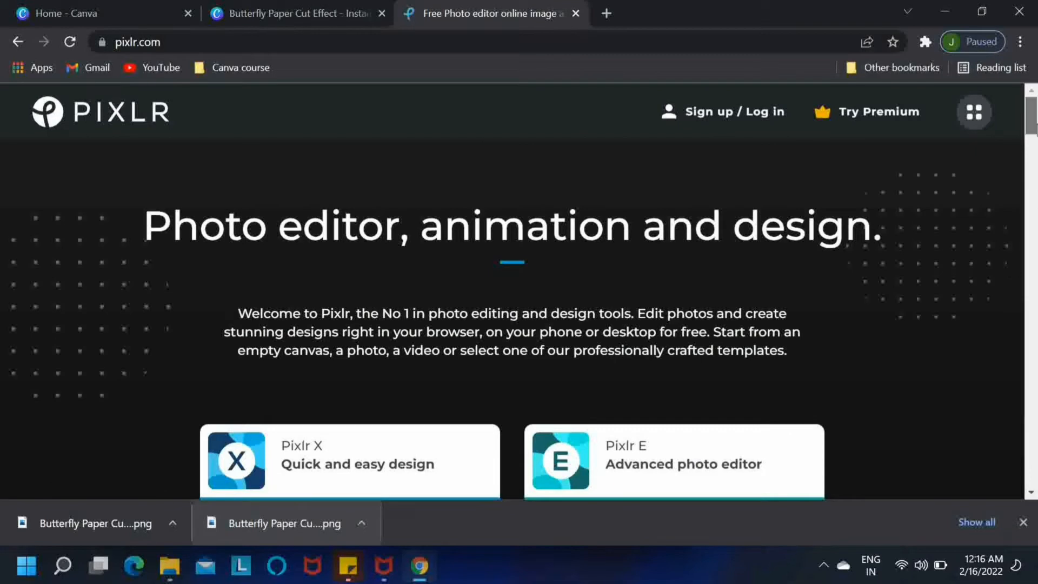
{"action": "scroll", "coordinate": [1037, 140], "scroll_direction": "down", "scroll_amount": 2}
{"action": "left_click_drag", "start_coordinate": [1037, 140], "coordinate": [1037, 149]}
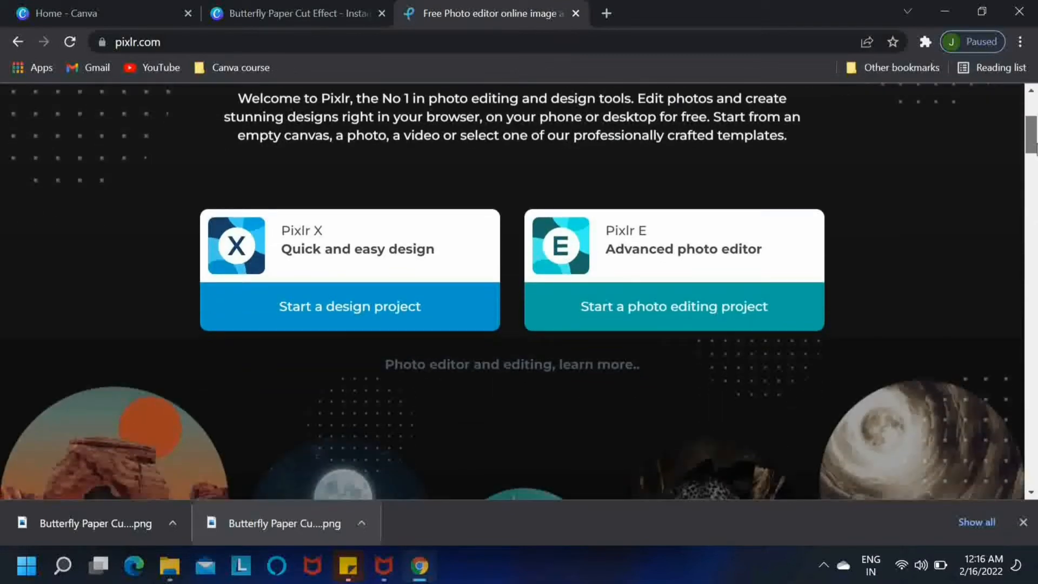
{"action": "scroll", "coordinate": [1037, 147], "scroll_direction": "up", "scroll_amount": 1}
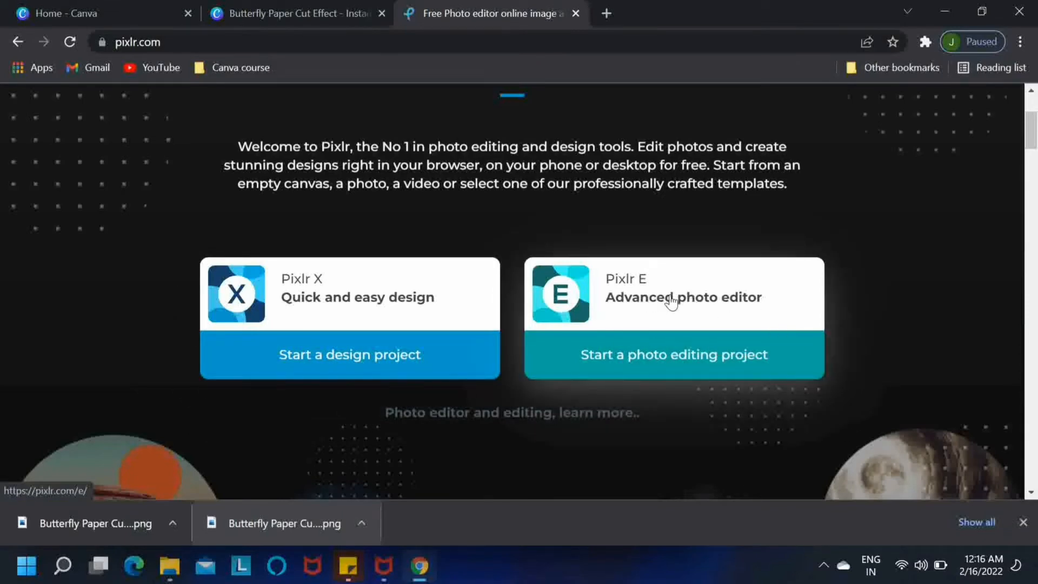
{"action": "left_click", "coordinate": [684, 322]}
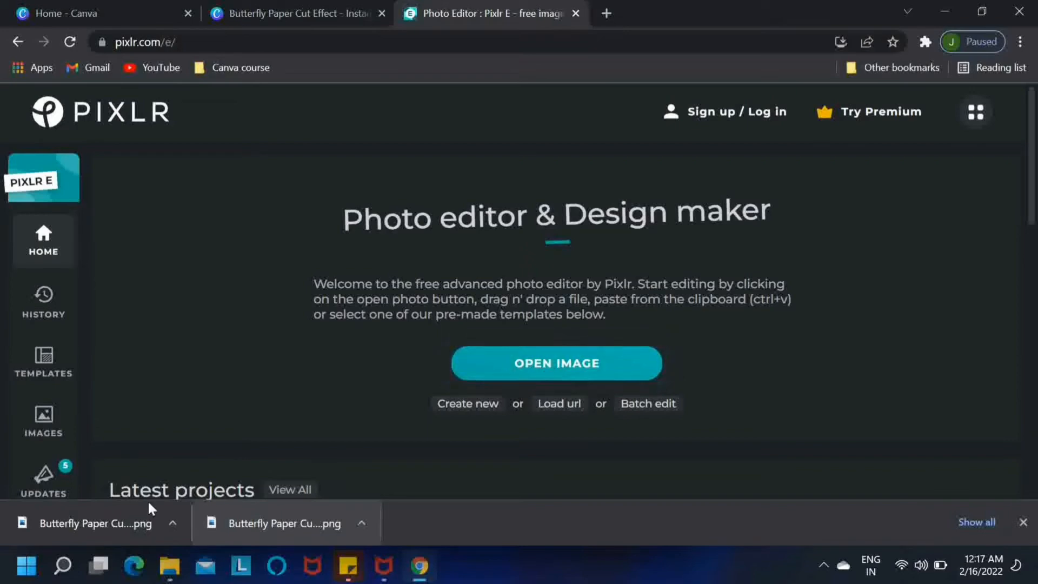
Step: Open the dark blue butterfly PNG in Pixlr E and wand-select and delete the butterfly
{"action": "left_click_drag", "start_coordinate": [106, 527], "coordinate": [540, 368]}
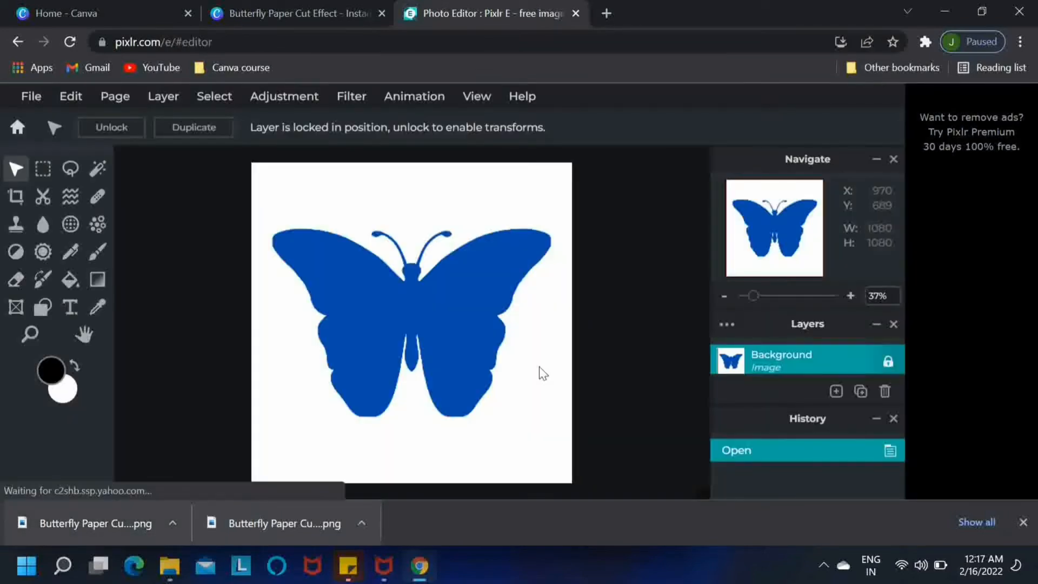
{"action": "left_click", "coordinate": [1024, 523]}
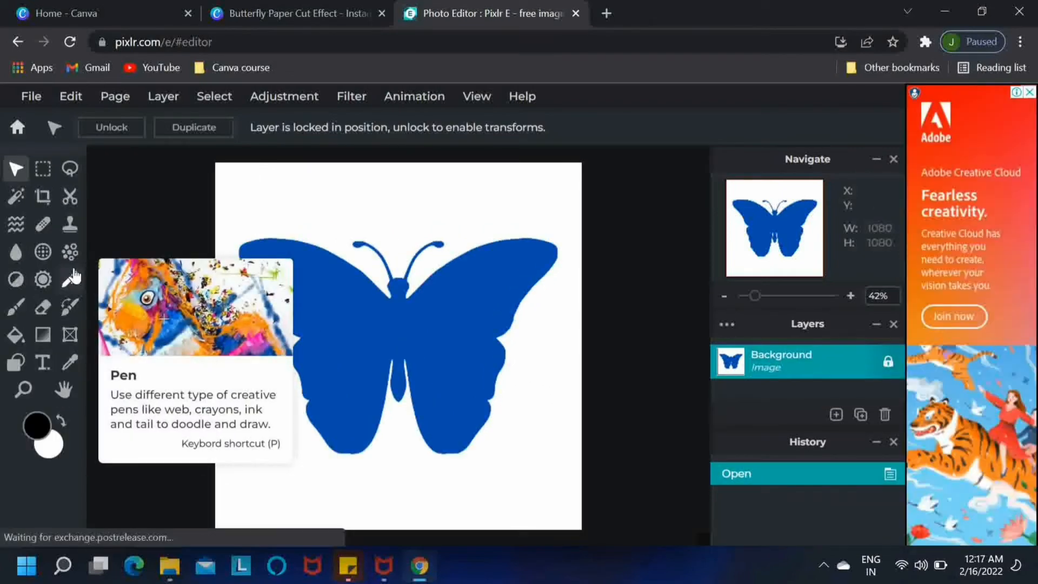
{"action": "left_click", "coordinate": [16, 199]}
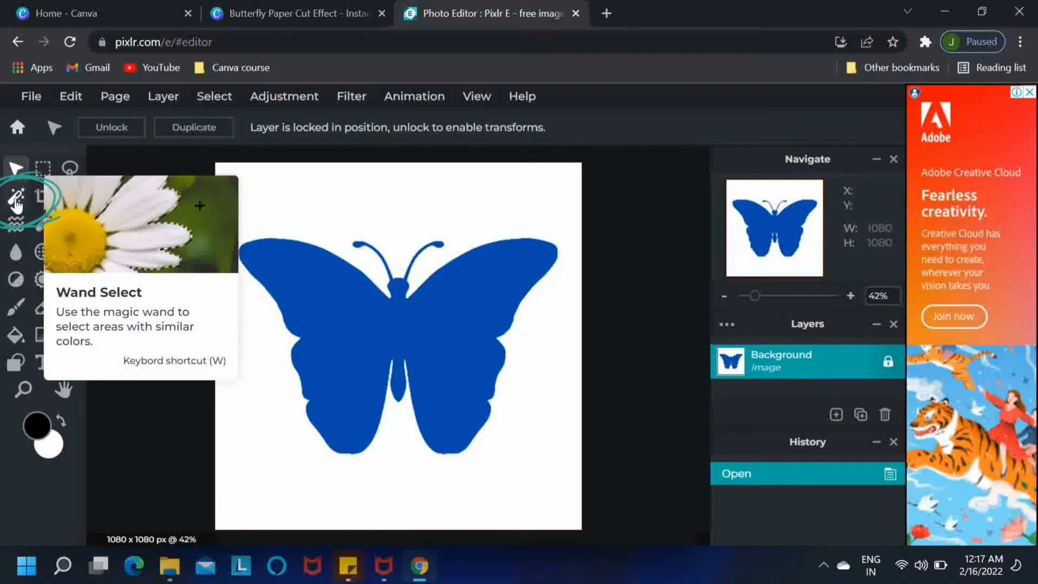
{"action": "left_click", "coordinate": [16, 201]}
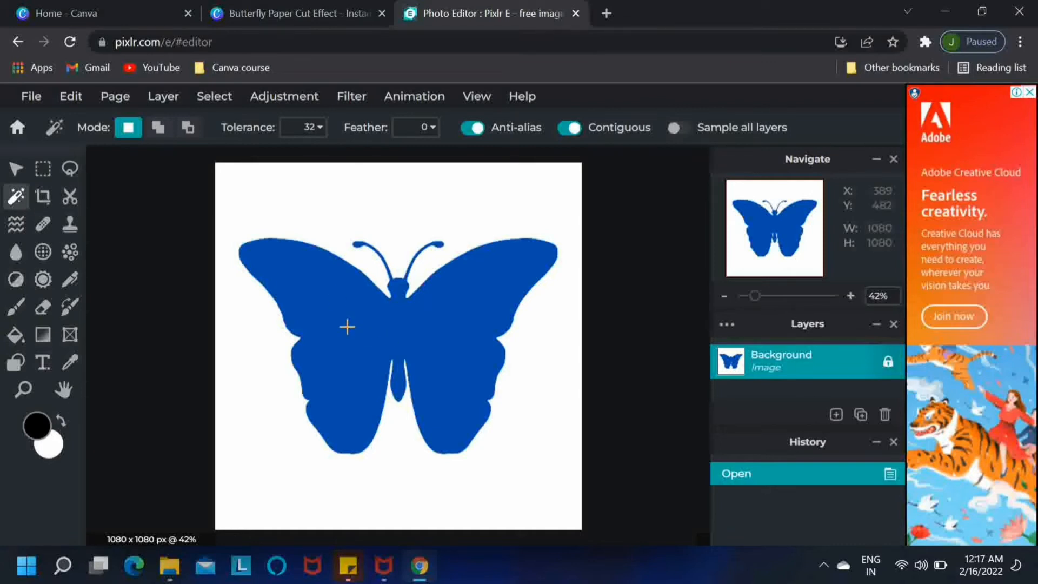
{"action": "left_click", "coordinate": [458, 305]}
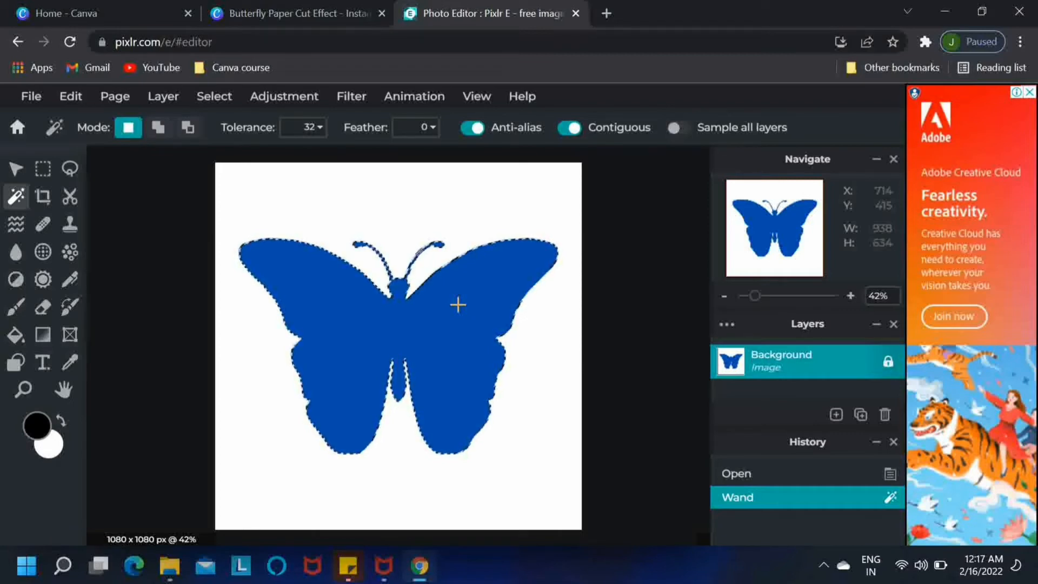
{"action": "key", "text": "Delete"}
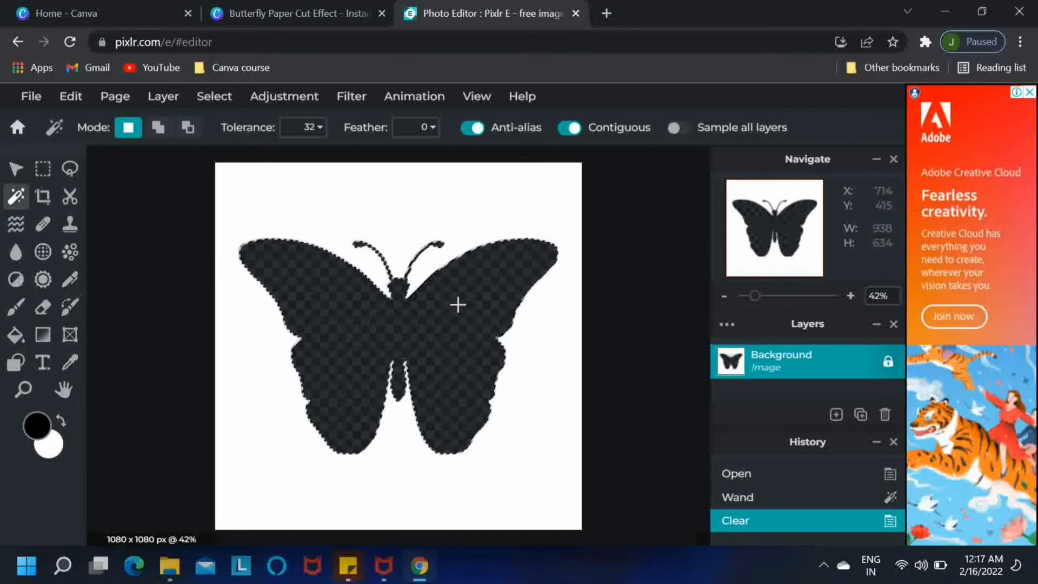
Step: Quick-export the image with the butterfly-shaped hole as a PNG
{"action": "left_click", "coordinate": [31, 98]}
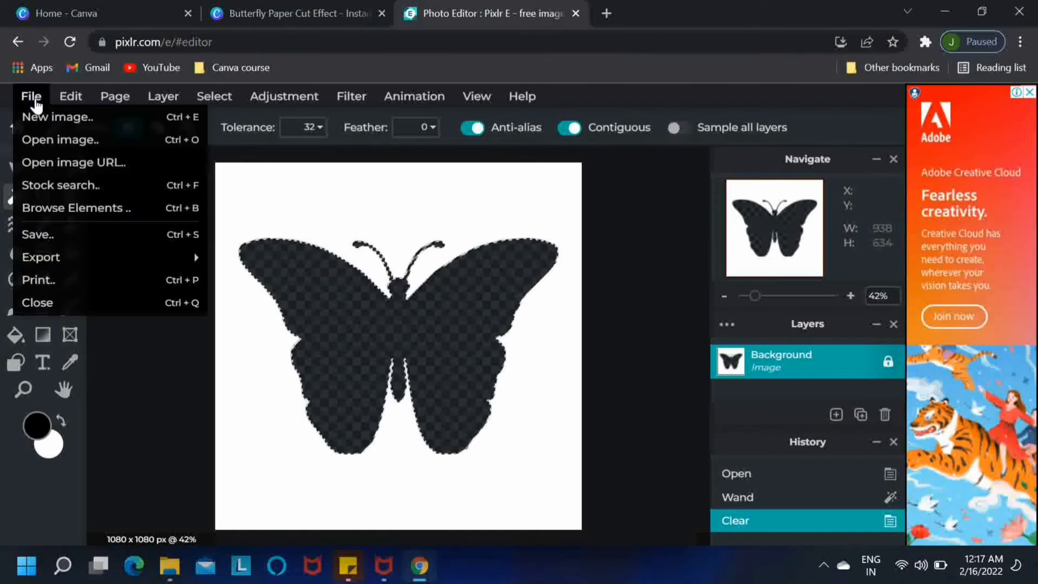
{"action": "mouse_move", "coordinate": [83, 256]}
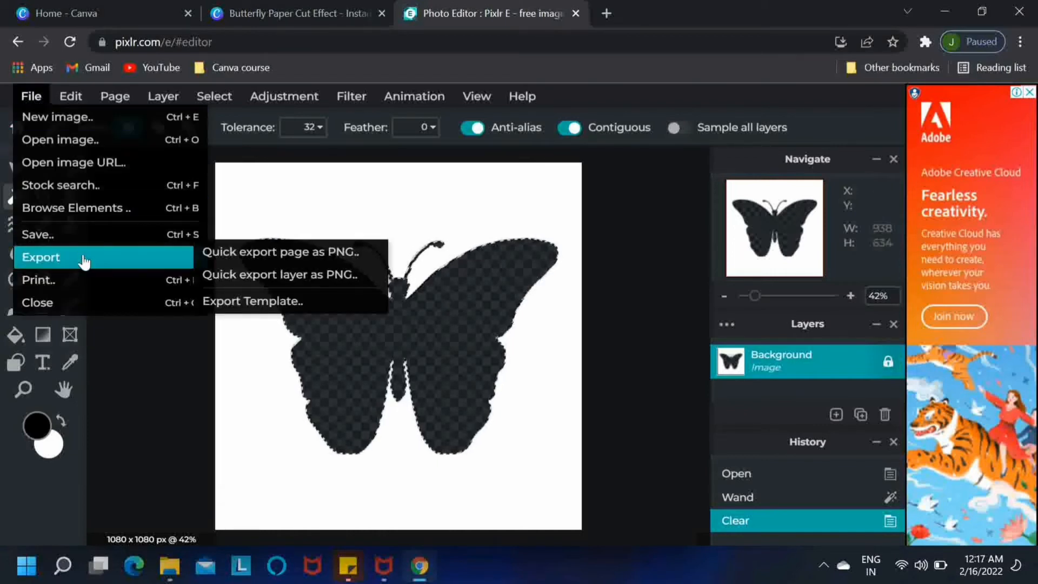
{"action": "left_click", "coordinate": [240, 255]}
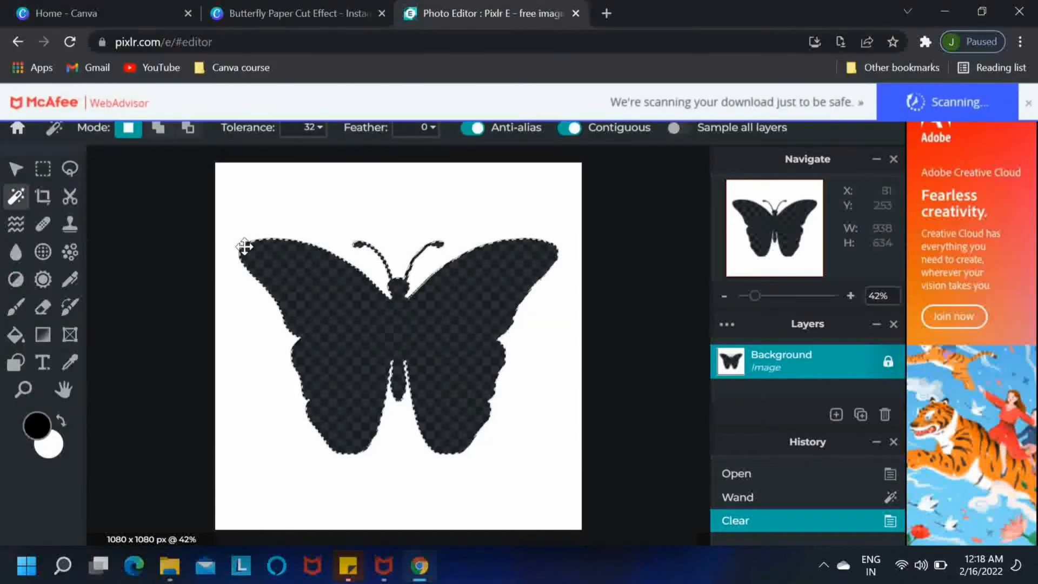
Step: Back in Canva, upload the exported butterfly-hole PNG to Uploads
{"action": "left_click", "coordinate": [325, 6]}
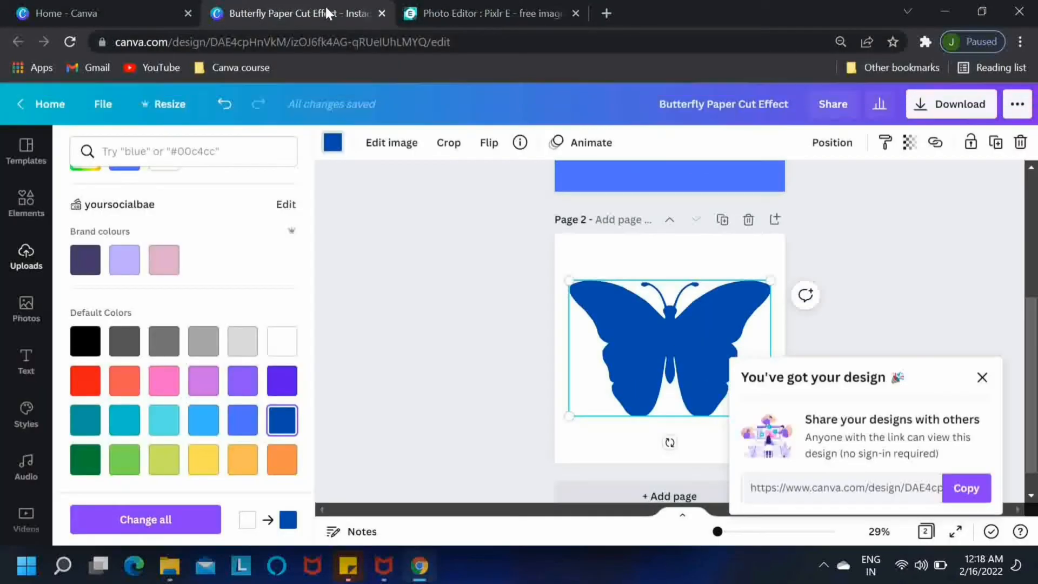
{"action": "left_click", "coordinate": [25, 255]}
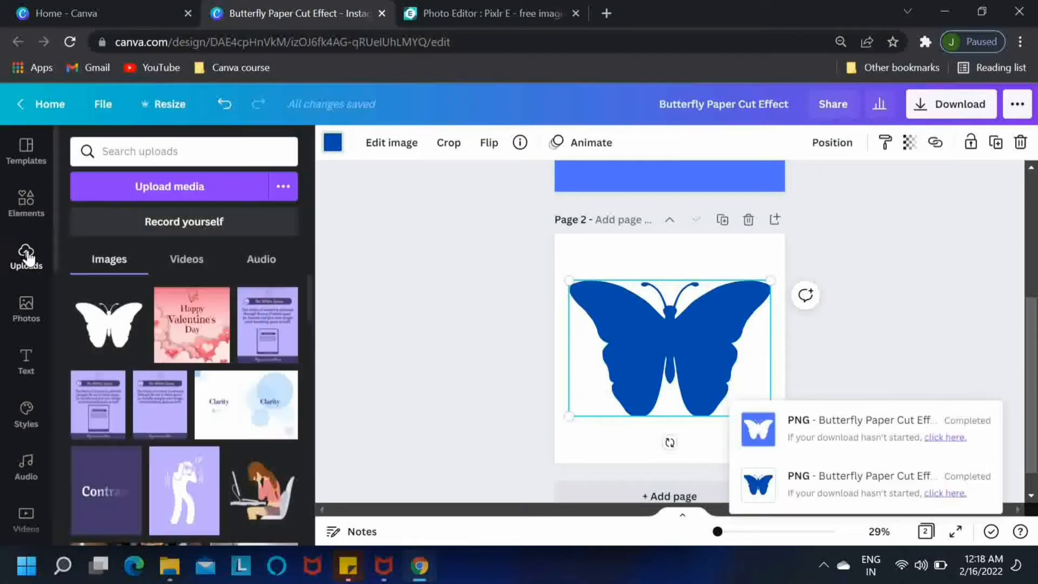
{"action": "left_click", "coordinate": [177, 186]}
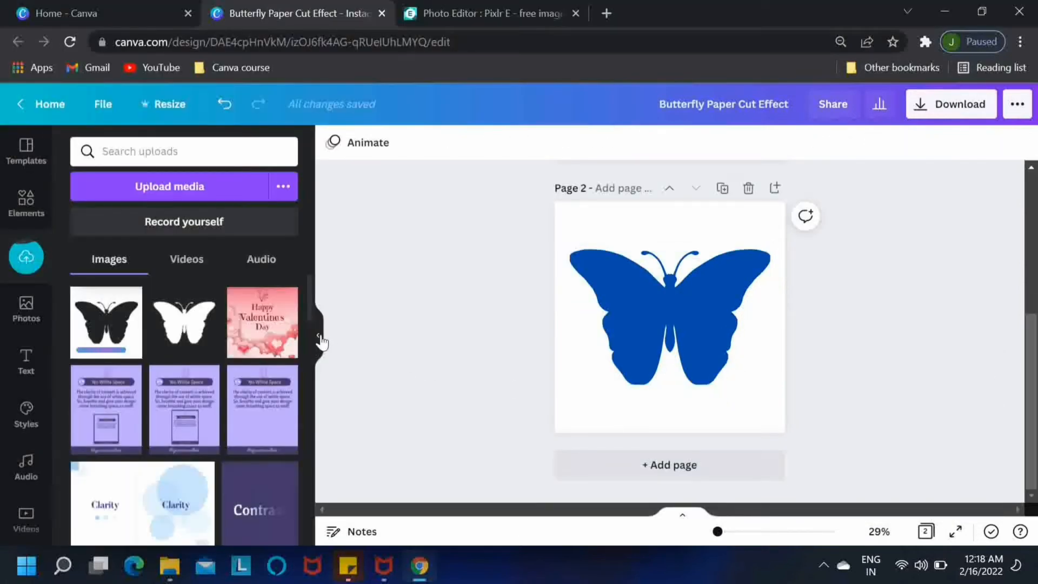
{"action": "left_click", "coordinate": [319, 337]}
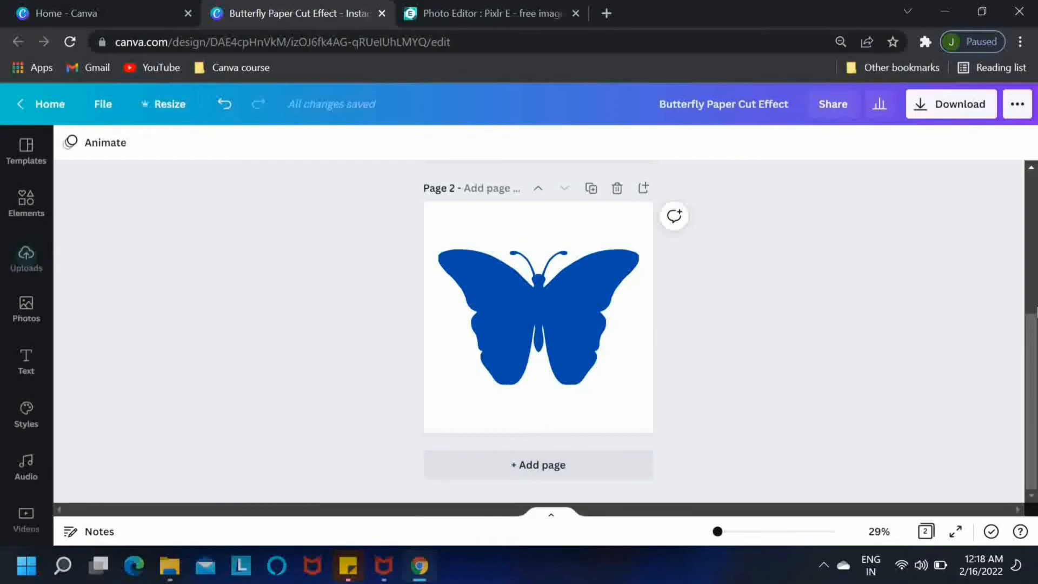
Step: Add Page 3 with a turquoise background and lock the background
{"action": "left_click", "coordinate": [550, 473]}
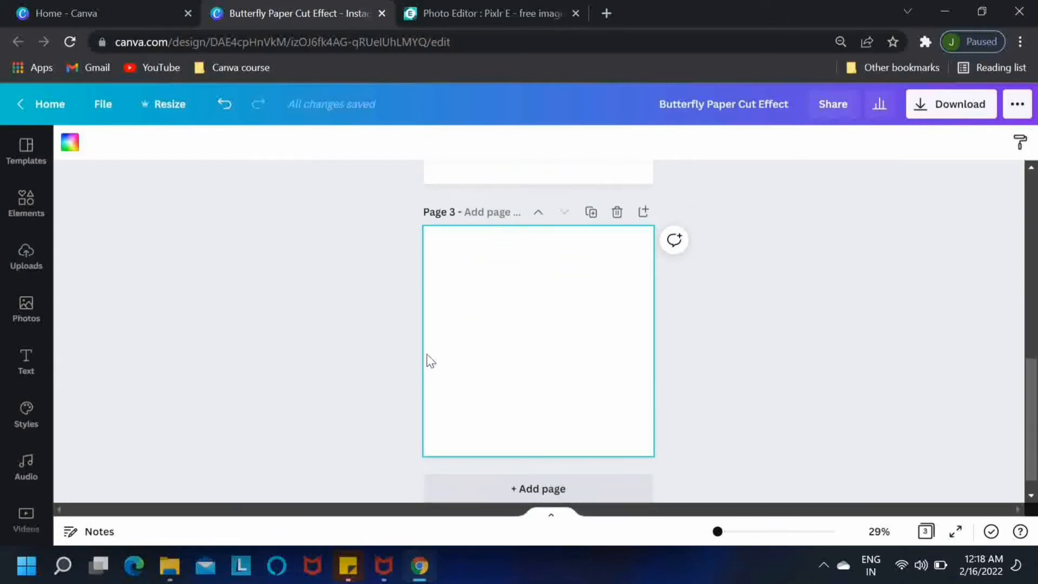
{"action": "left_click", "coordinate": [70, 143]}
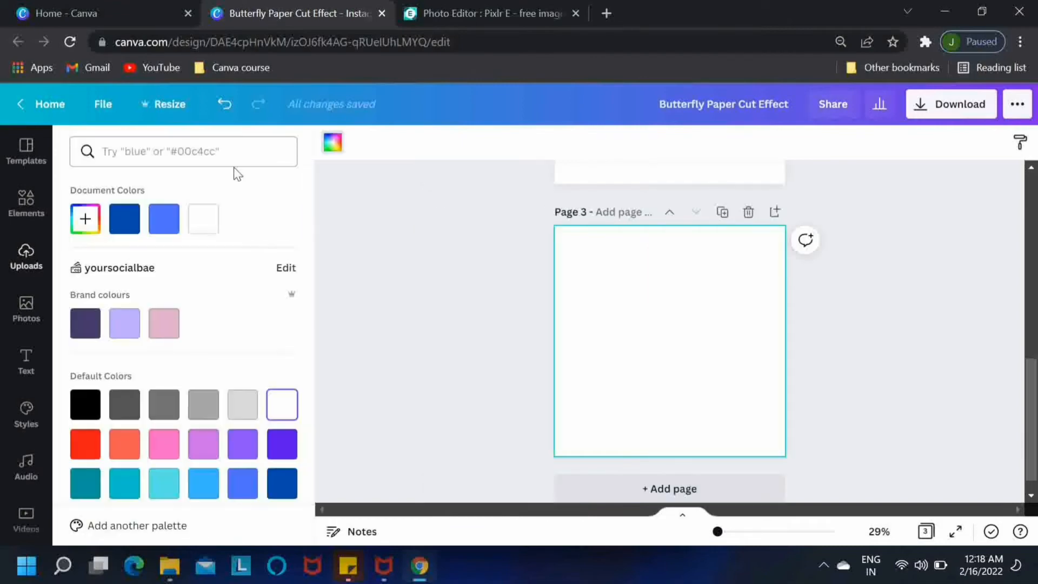
{"action": "scroll", "coordinate": [316, 259], "scroll_direction": "down", "scroll_amount": 1}
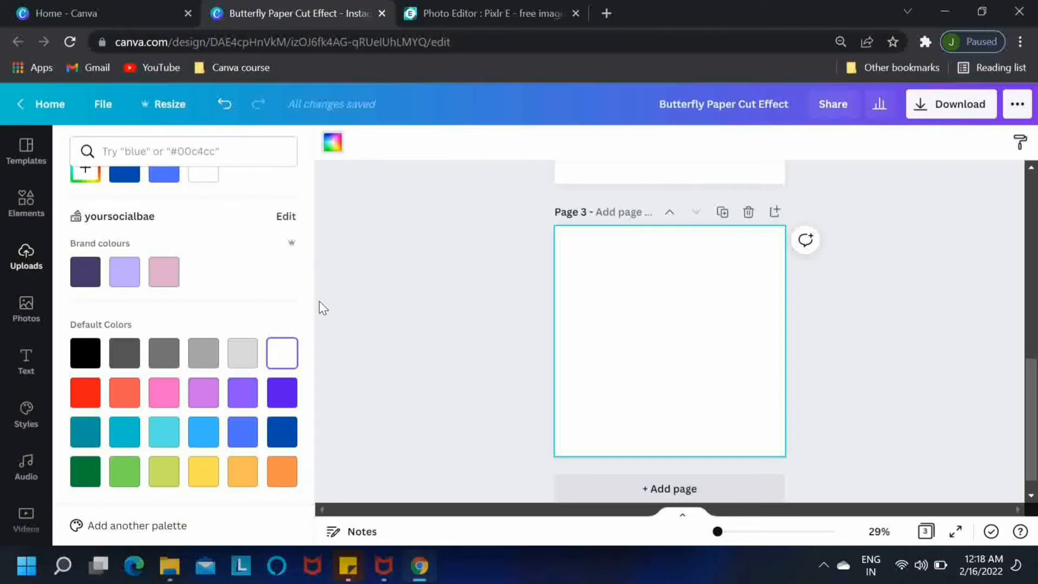
{"action": "left_click", "coordinate": [157, 438]}
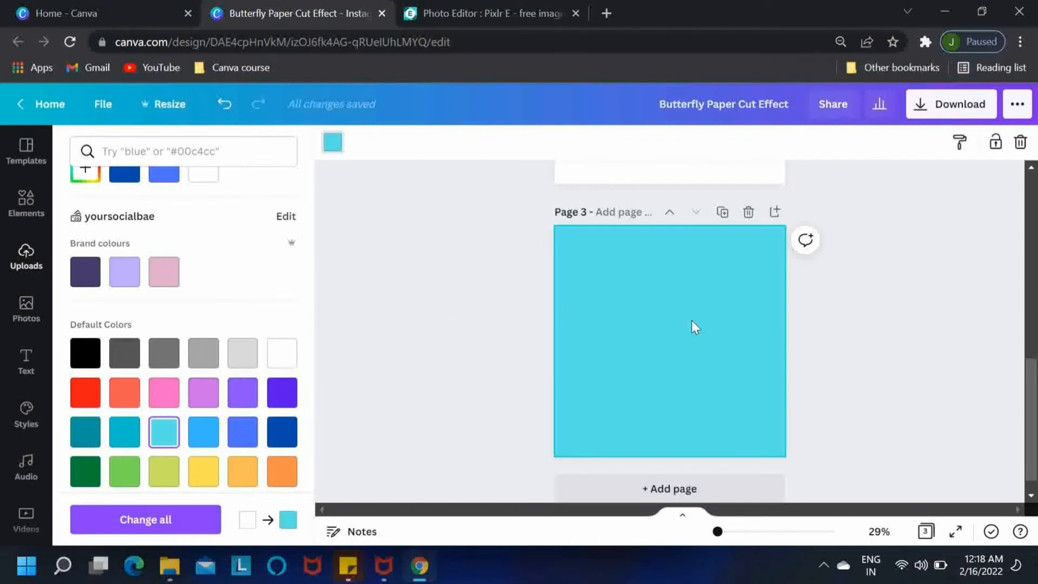
{"action": "left_click", "coordinate": [995, 145]}
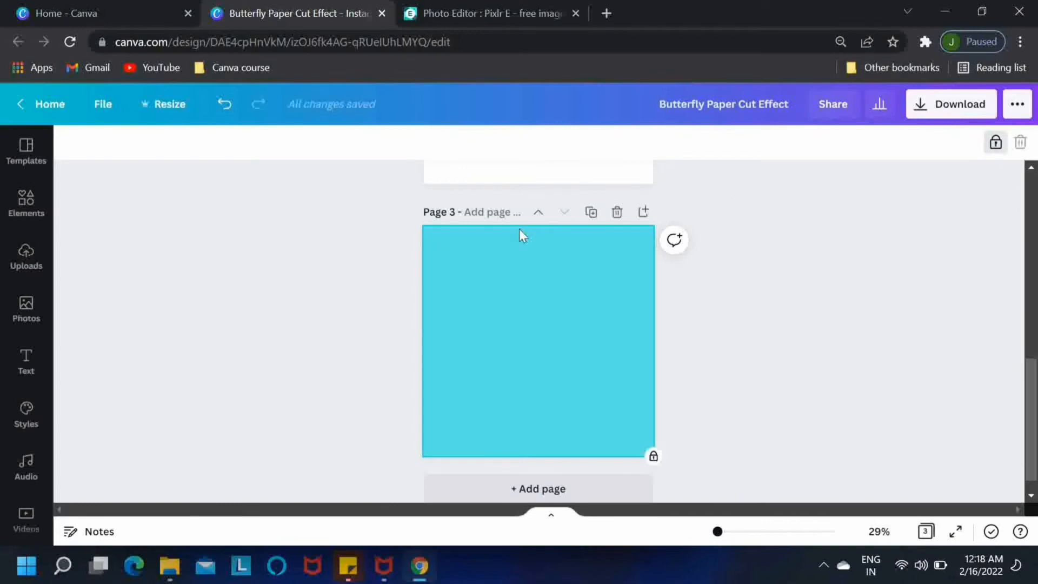
Step: Place the uploaded butterfly-hole image on Page 3
{"action": "left_click", "coordinate": [30, 263]}
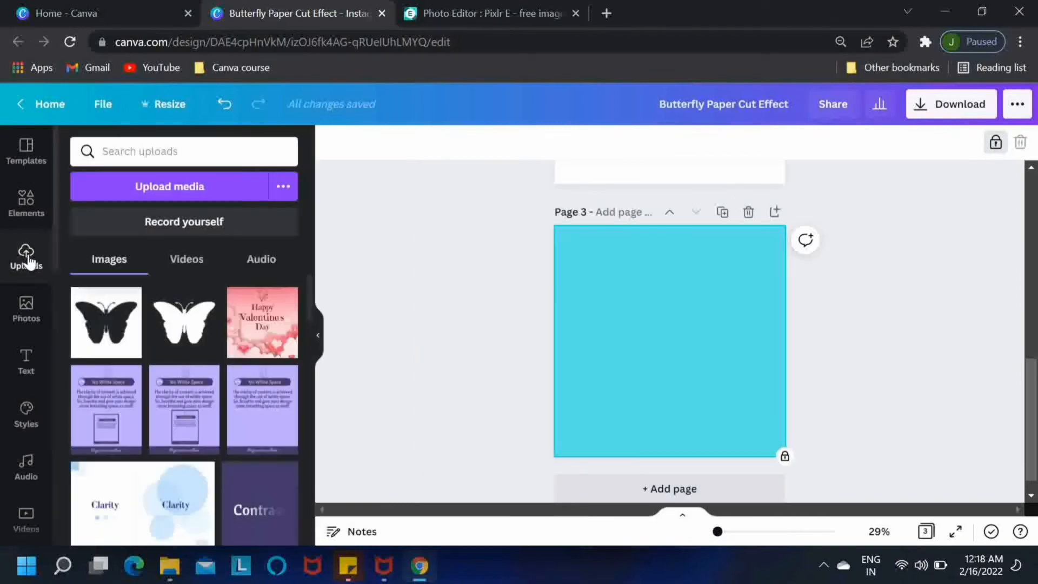
{"action": "left_click", "coordinate": [107, 338]}
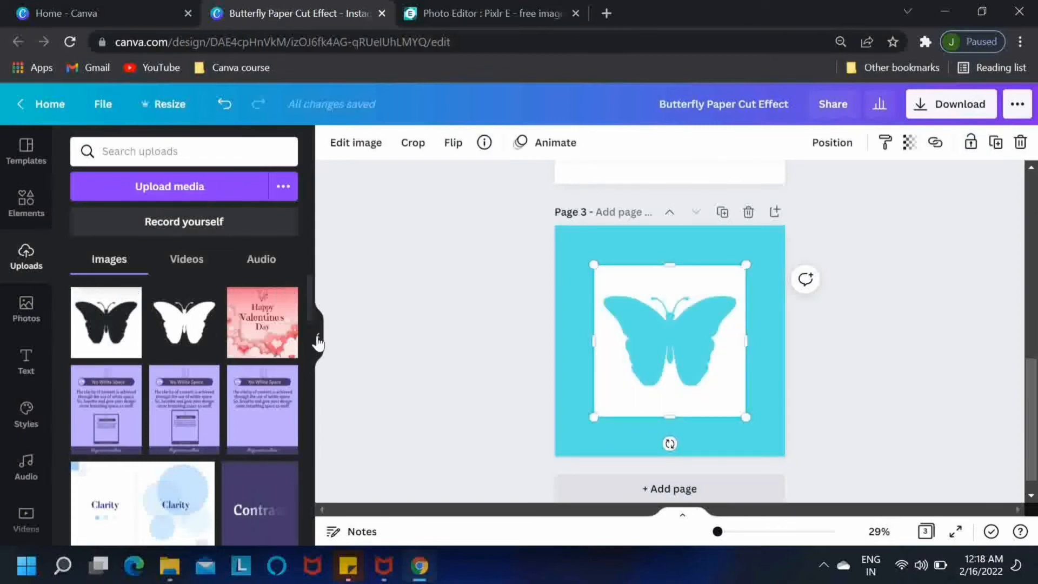
{"action": "left_click", "coordinate": [318, 342]}
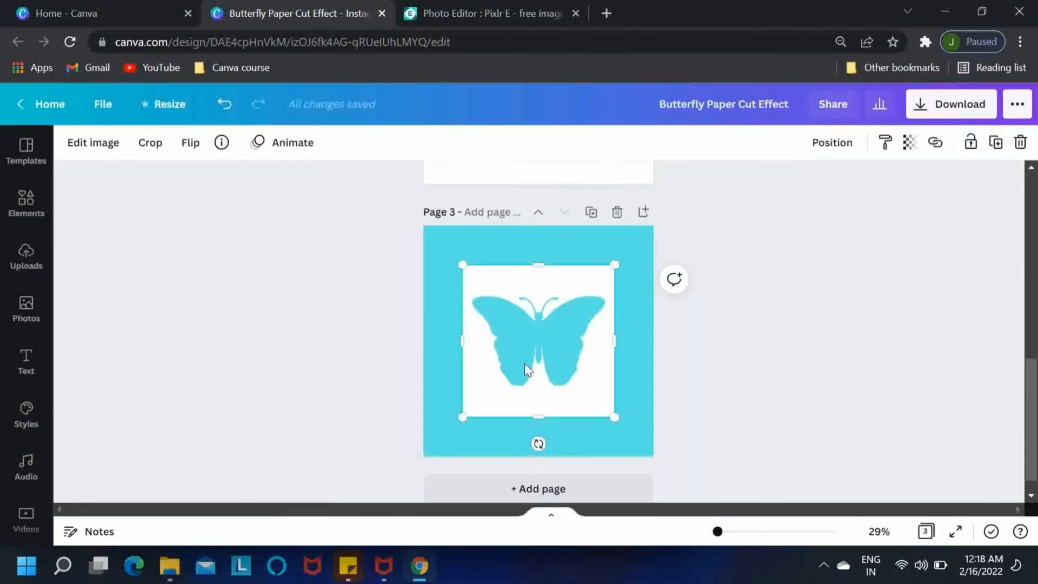
Step: Give the white cut-out a drop shadow with offset 1 and blur 7
{"action": "left_click", "coordinate": [97, 143]}
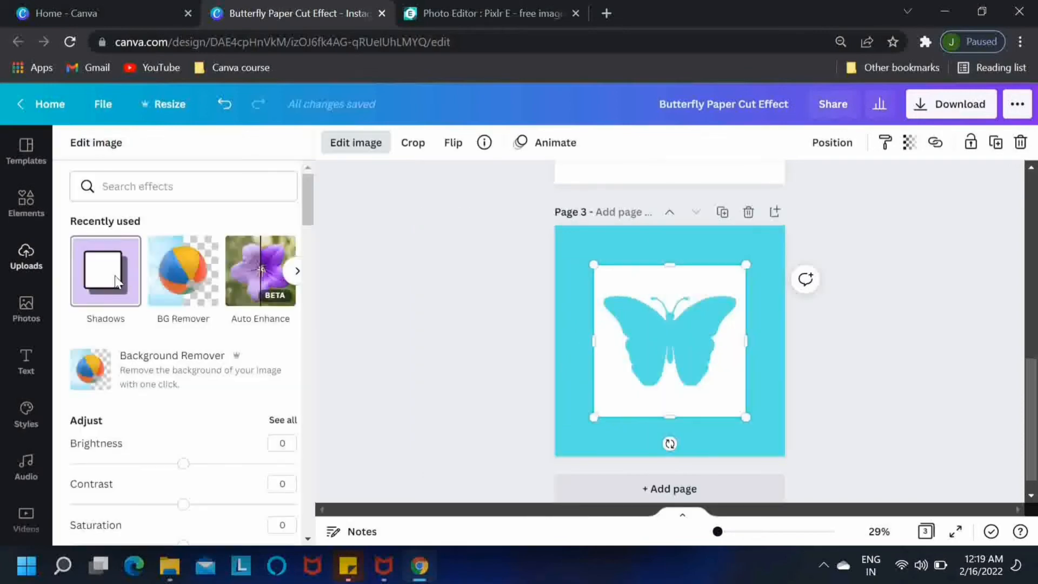
{"action": "left_click", "coordinate": [115, 280]}
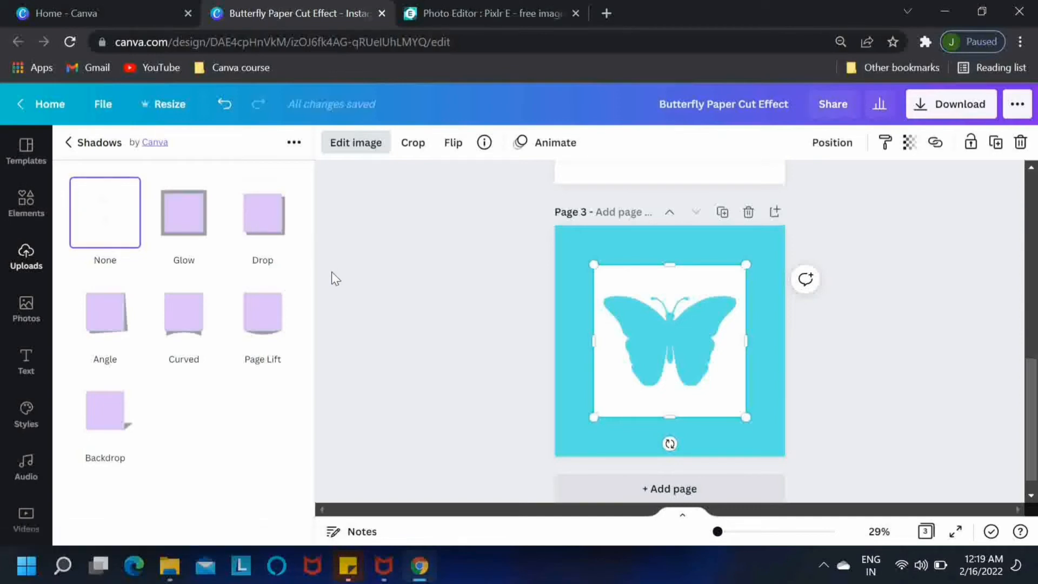
{"action": "left_click", "coordinate": [265, 221]}
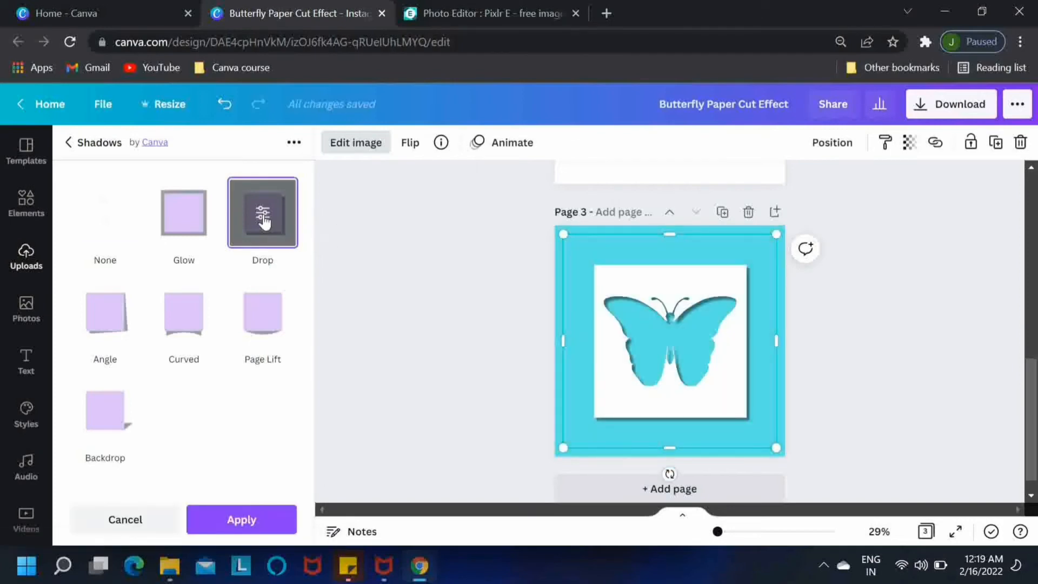
{"action": "left_click", "coordinate": [264, 222]}
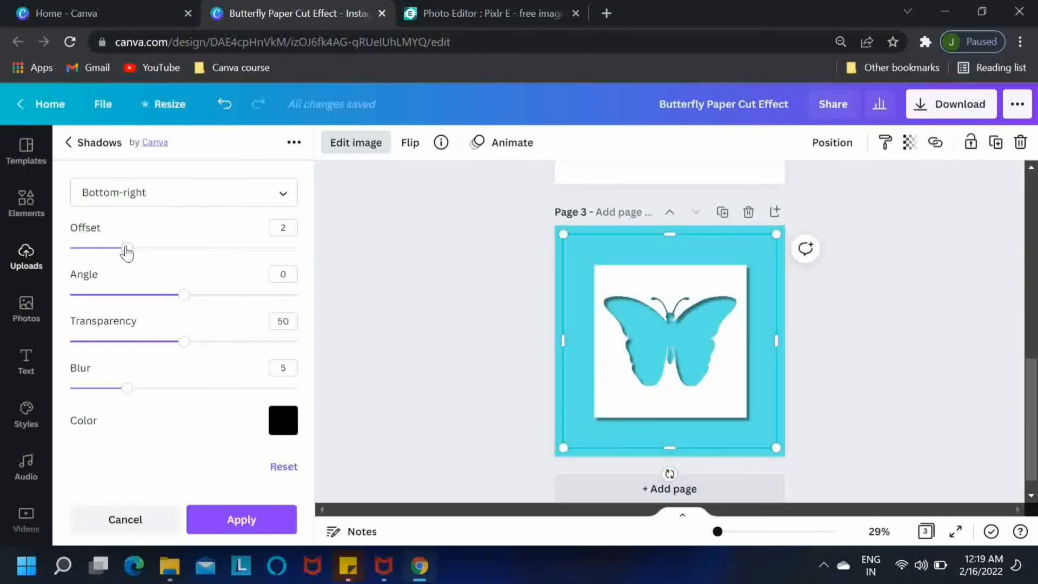
{"action": "left_click_drag", "start_coordinate": [126, 249], "coordinate": [108, 248]}
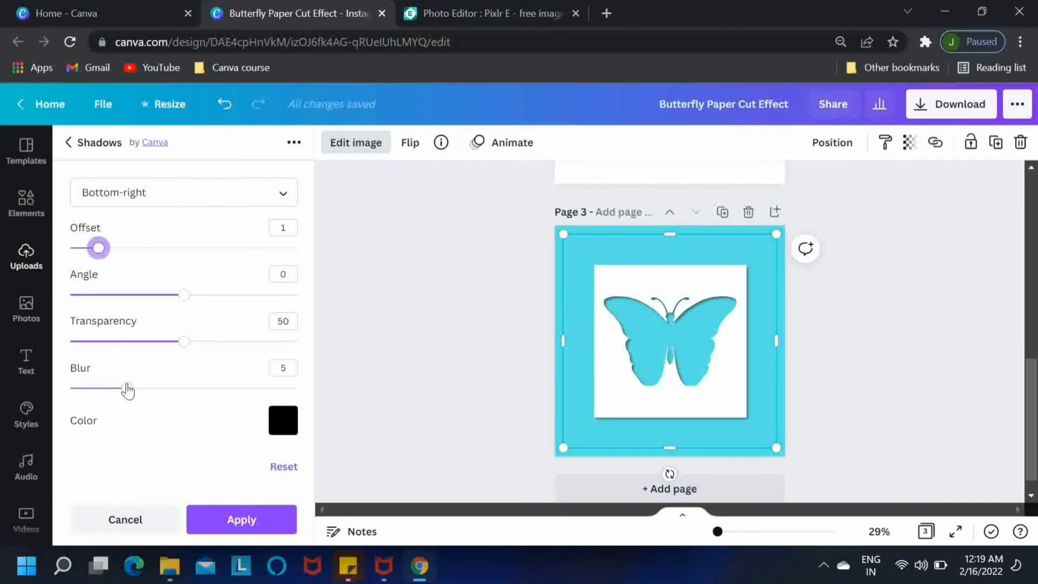
{"action": "left_click_drag", "start_coordinate": [127, 389], "coordinate": [152, 388]}
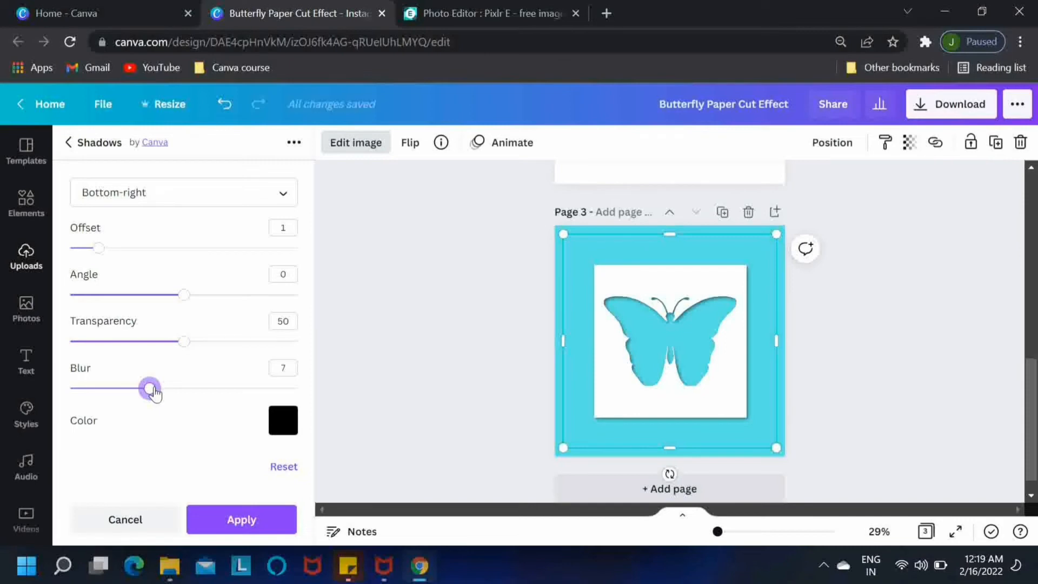
{"action": "left_click", "coordinate": [237, 525]}
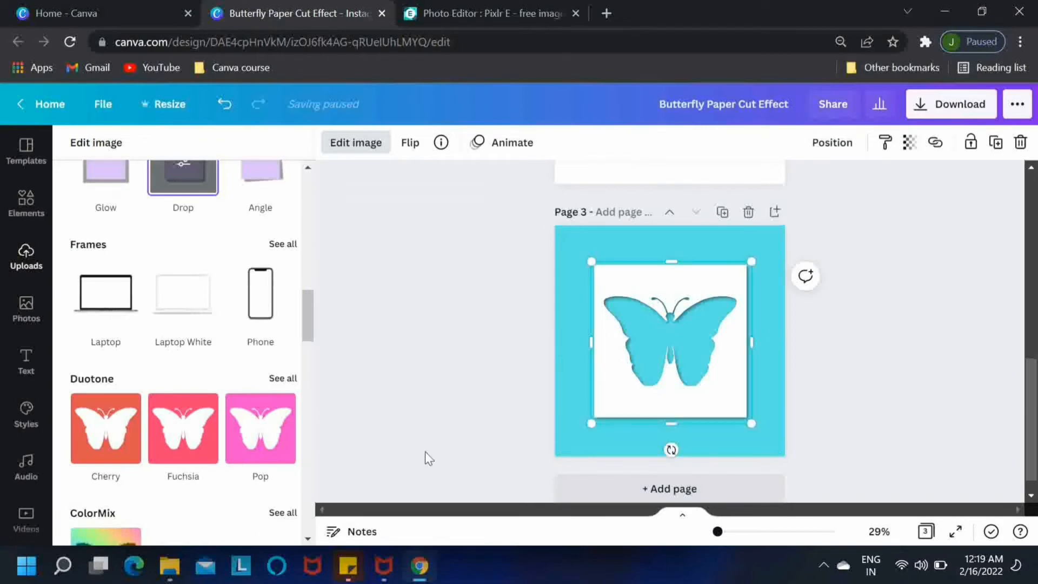
Step: Move the white paper-cut layer to the top-left and stretch it to cover all of page 3
{"action": "left_click_drag", "start_coordinate": [657, 368], "coordinate": [617, 322]}
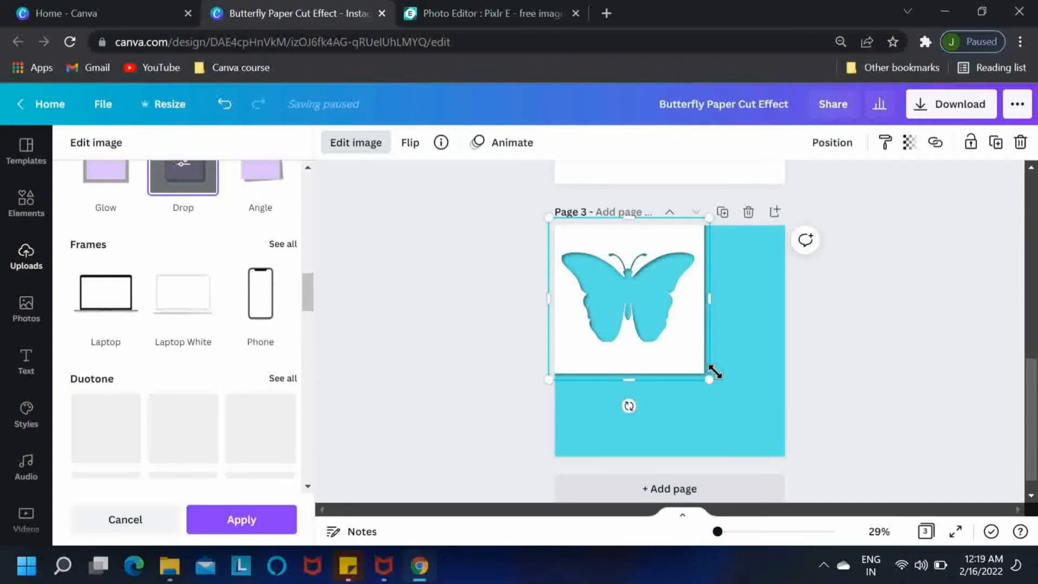
{"action": "left_click_drag", "start_coordinate": [712, 379], "coordinate": [795, 470]}
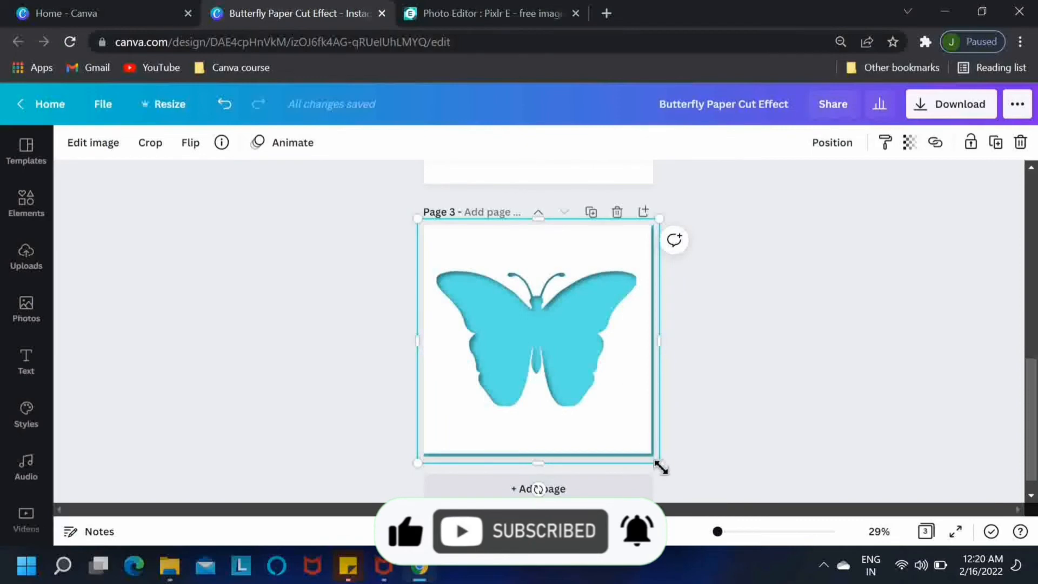
{"action": "left_click_drag", "start_coordinate": [659, 465], "coordinate": [664, 470]}
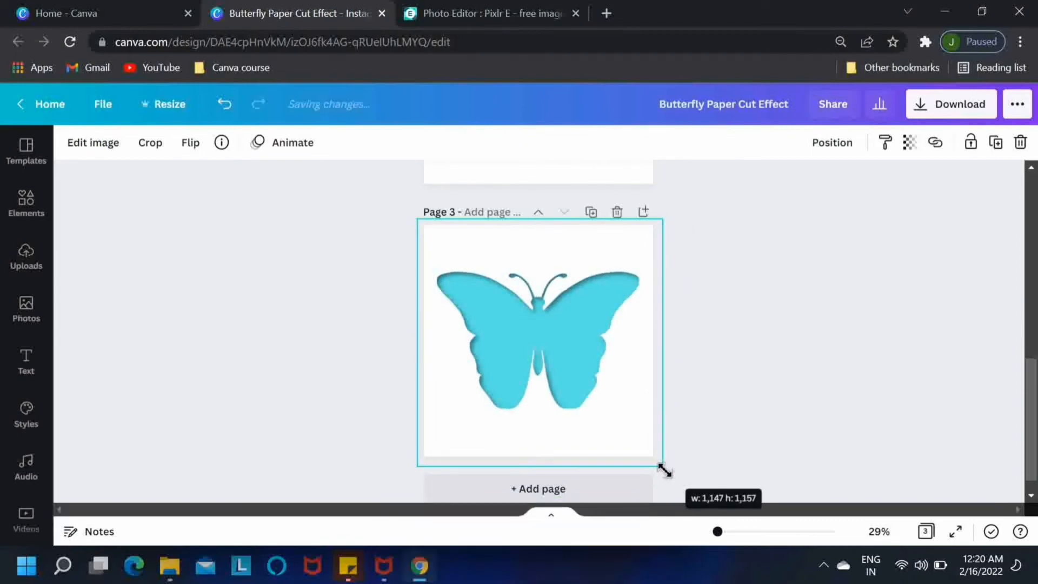
{"action": "left_click", "coordinate": [750, 394]}
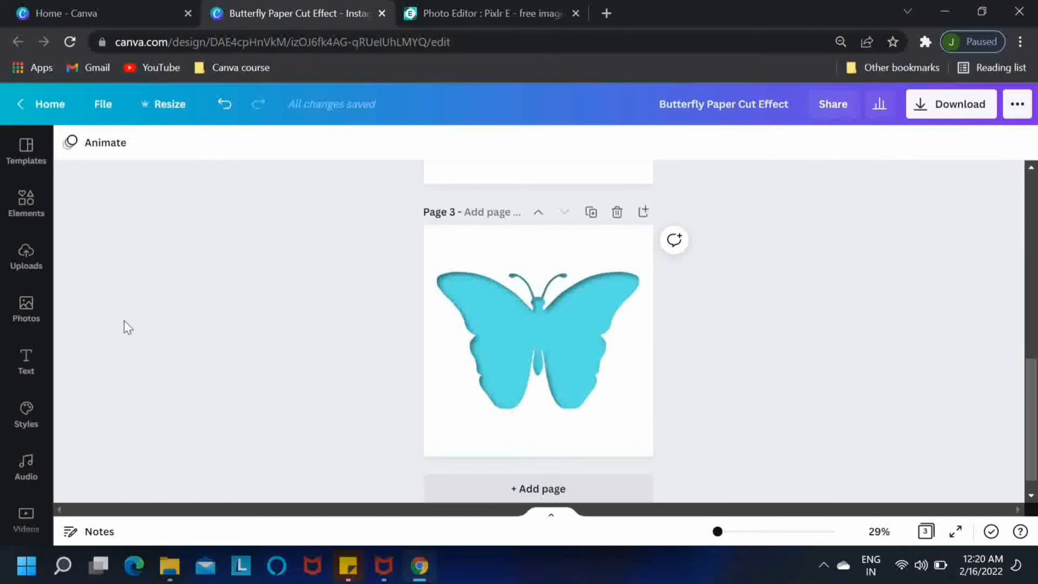
Step: Add the uploaded white butterfly image onto page 3
{"action": "left_click", "coordinate": [27, 257]}
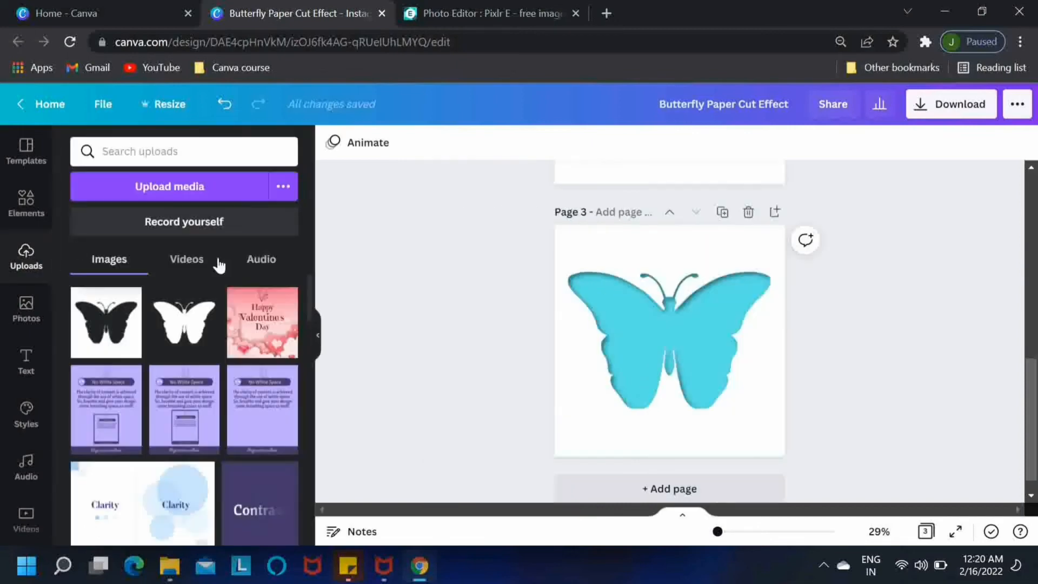
{"action": "left_click", "coordinate": [186, 335]}
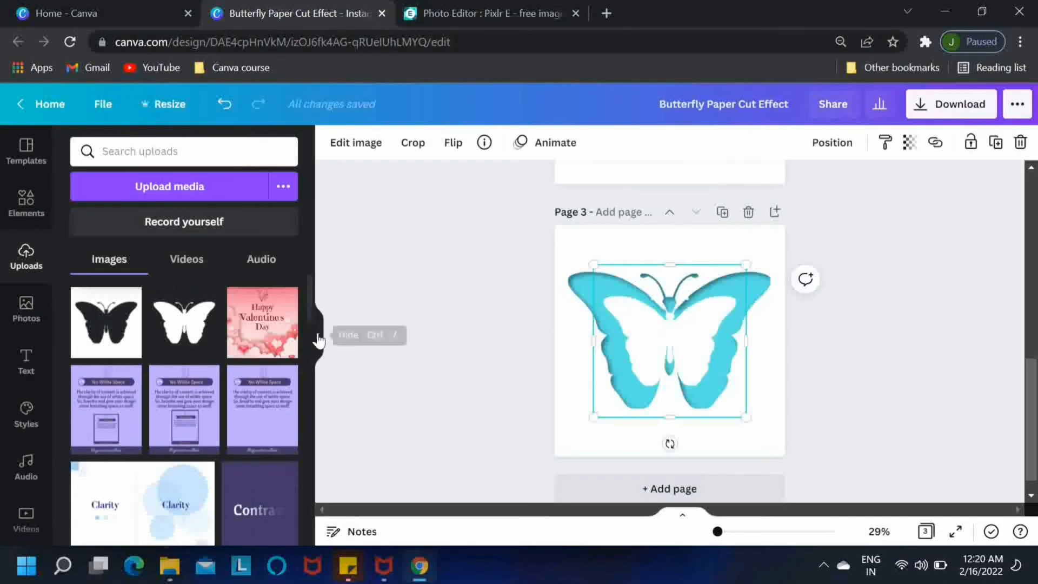
{"action": "left_click", "coordinate": [319, 340]}
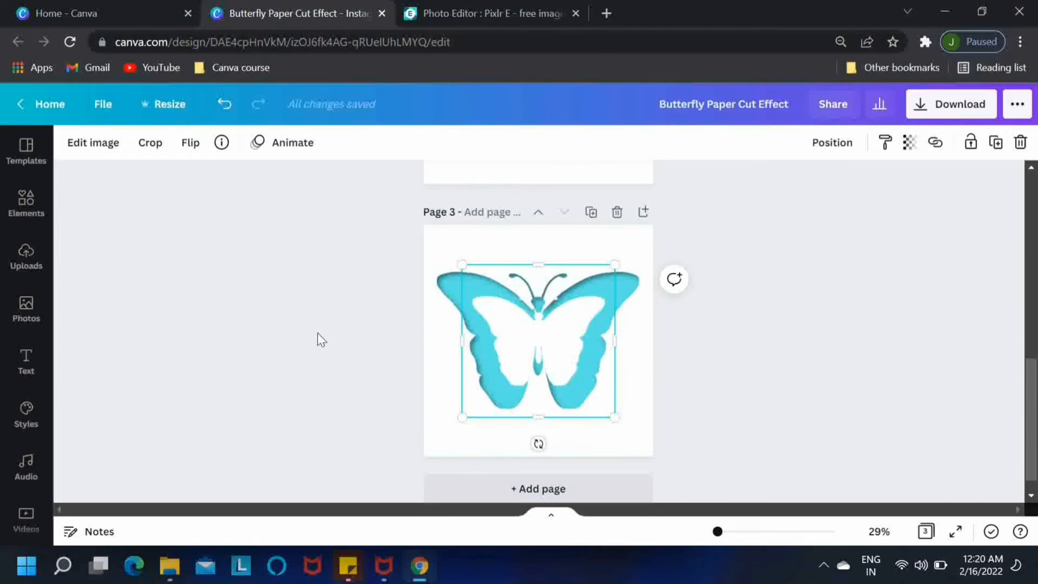
Step: Give the white butterfly a Curved shadow with offset 4 and blur 11
{"action": "left_click", "coordinate": [100, 144]}
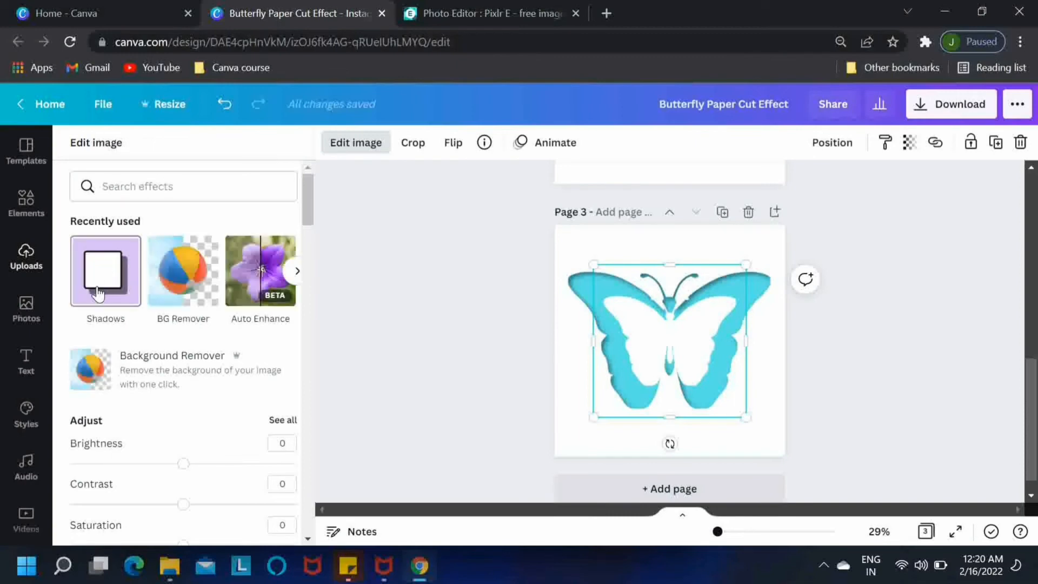
{"action": "left_click", "coordinate": [106, 291]}
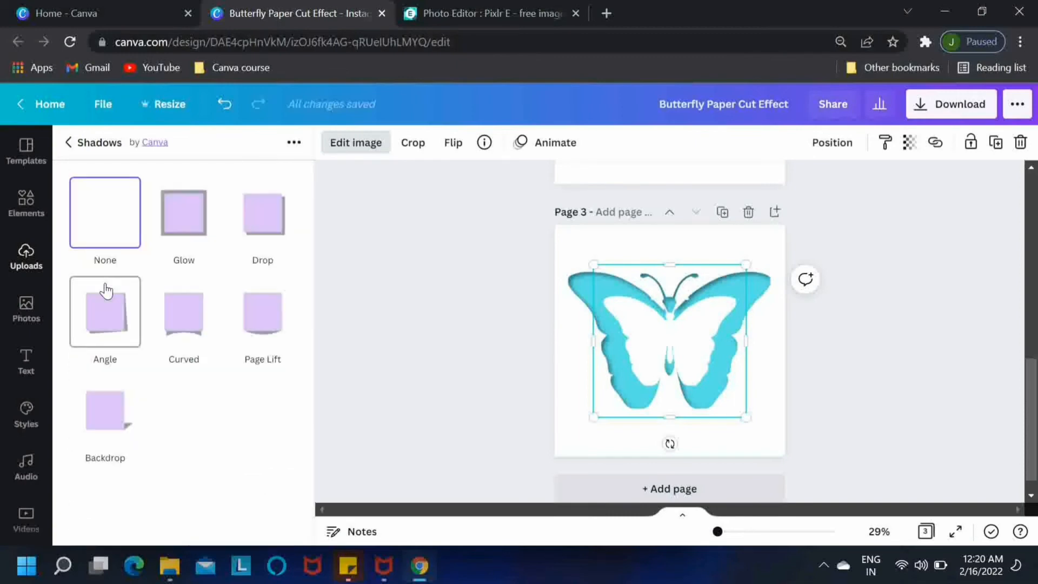
{"action": "left_click", "coordinate": [186, 318]}
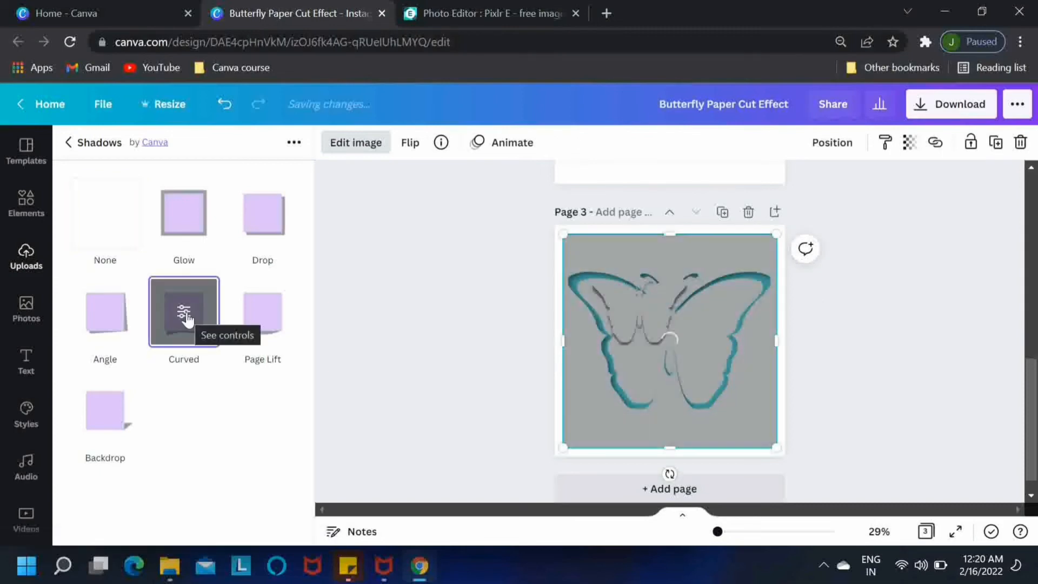
{"action": "left_click", "coordinate": [187, 318]}
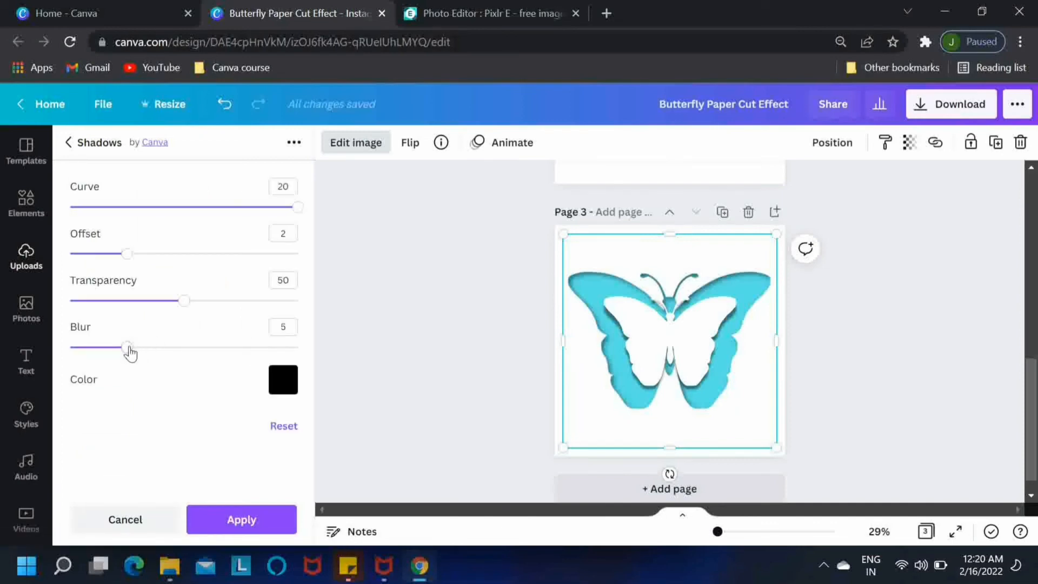
{"action": "left_click_drag", "start_coordinate": [130, 352], "coordinate": [165, 359]}
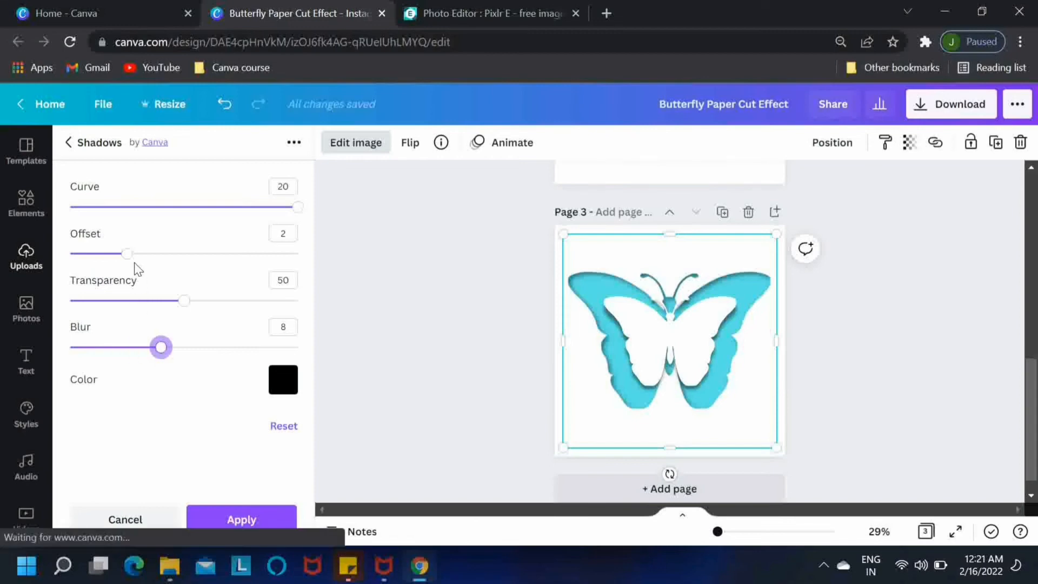
{"action": "left_click_drag", "start_coordinate": [128, 254], "coordinate": [180, 259]}
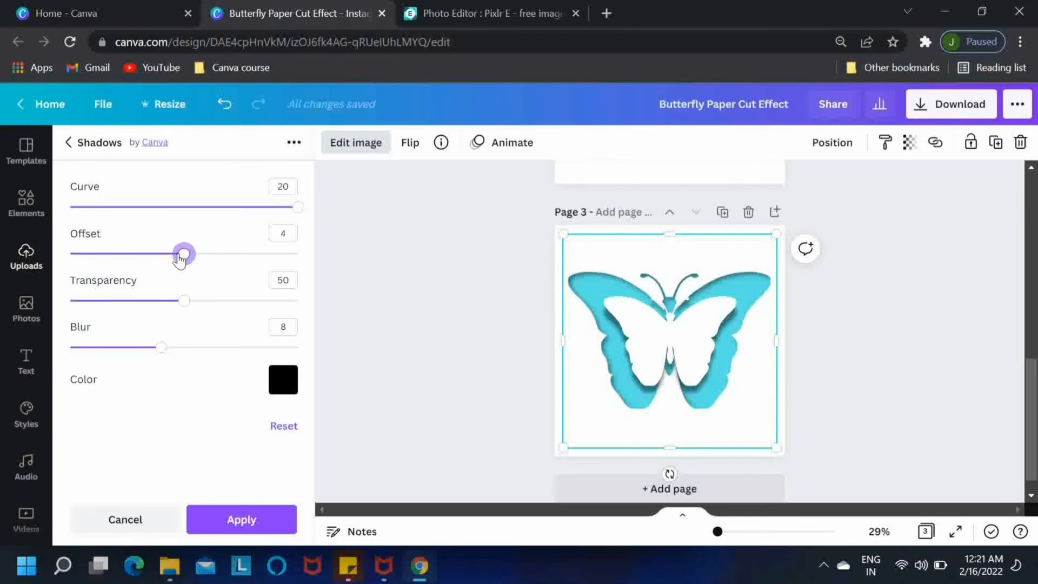
{"action": "left_click_drag", "start_coordinate": [161, 347], "coordinate": [200, 358]}
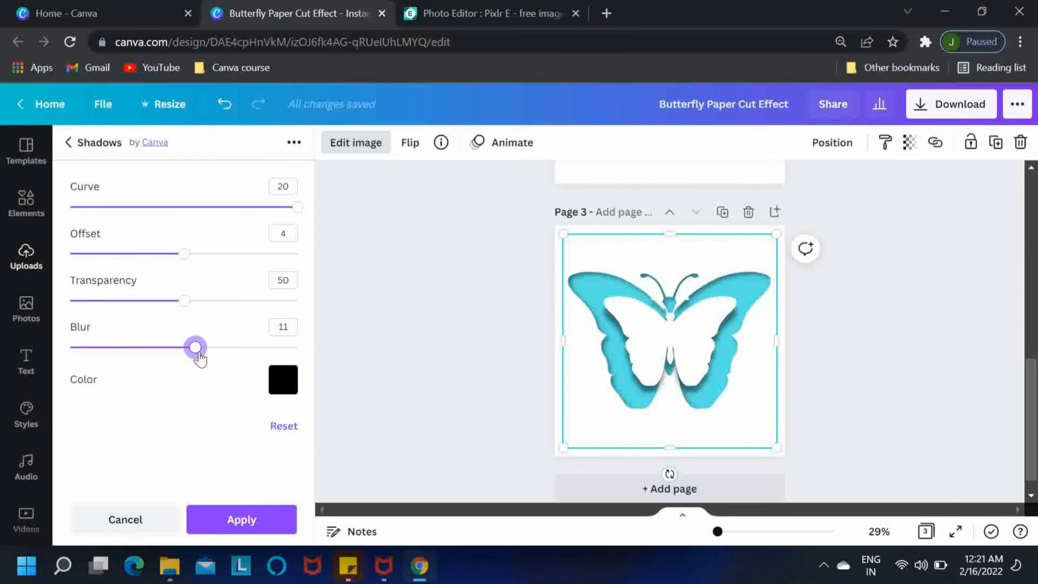
{"action": "left_click", "coordinate": [232, 523]}
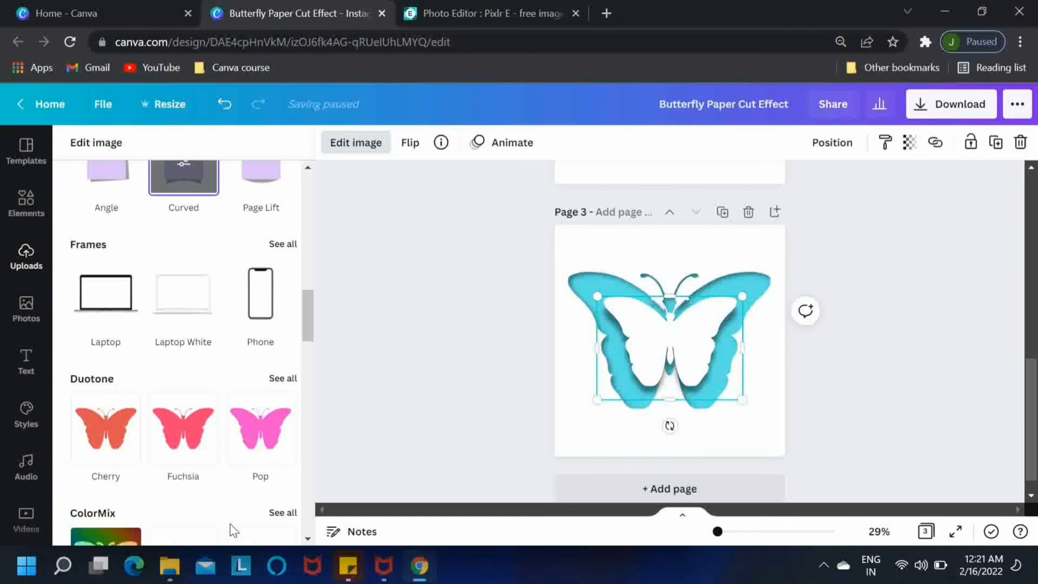
Step: Switch the butterfly to a Backdrop shadow with vertical angle 3, blur 10, transparency 54
{"action": "left_click_drag", "start_coordinate": [307, 321], "coordinate": [316, 198]}
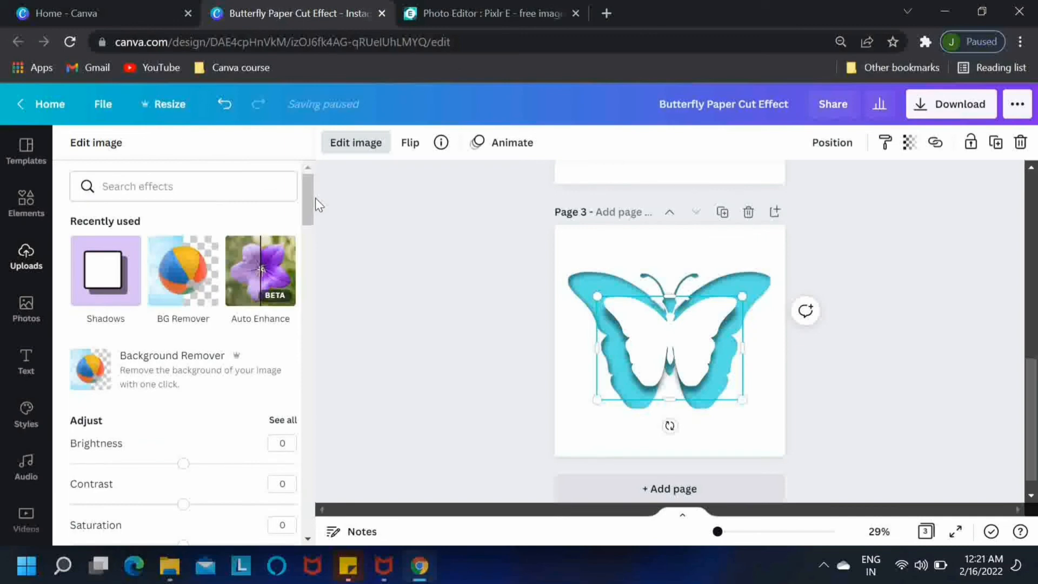
{"action": "left_click", "coordinate": [92, 289]}
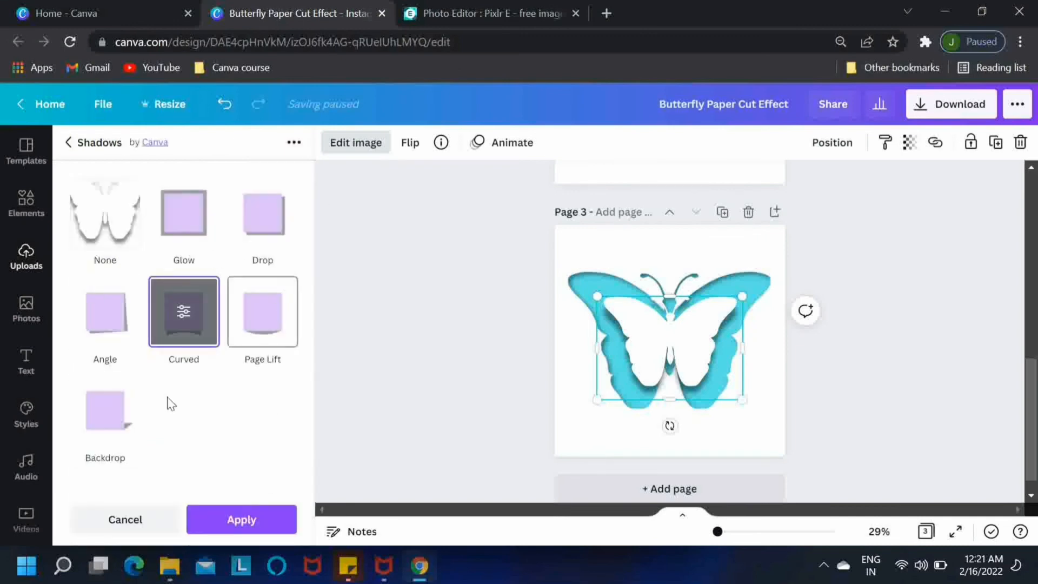
{"action": "left_click", "coordinate": [106, 416]}
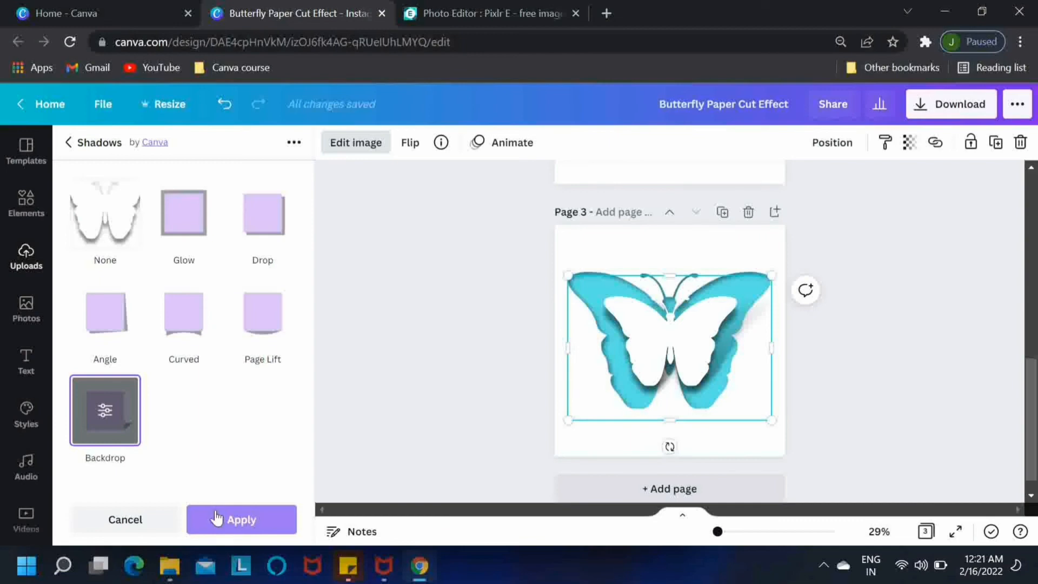
{"action": "left_click", "coordinate": [102, 420]}
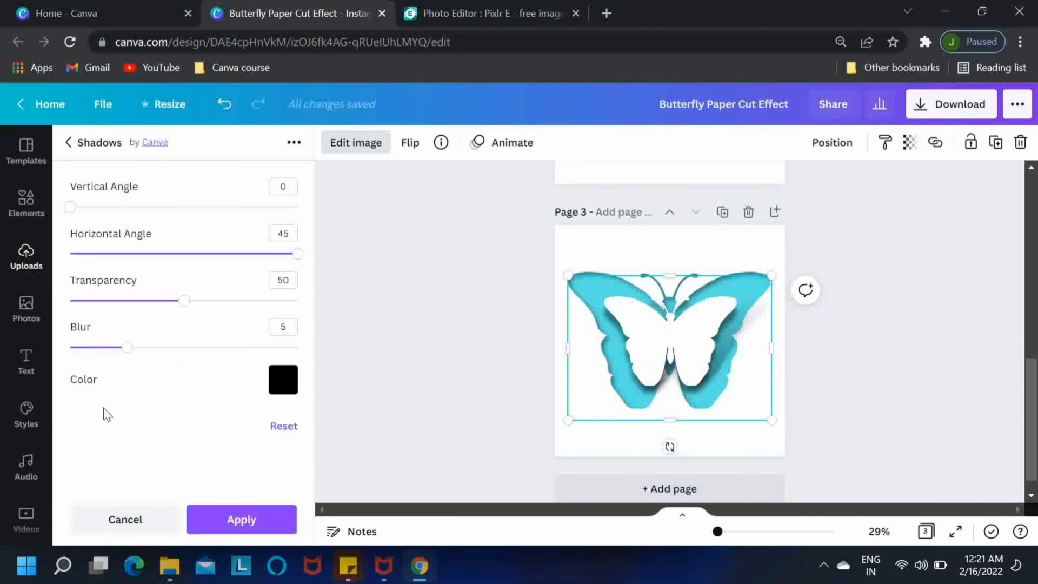
{"action": "left_click_drag", "start_coordinate": [128, 348], "coordinate": [161, 350]}
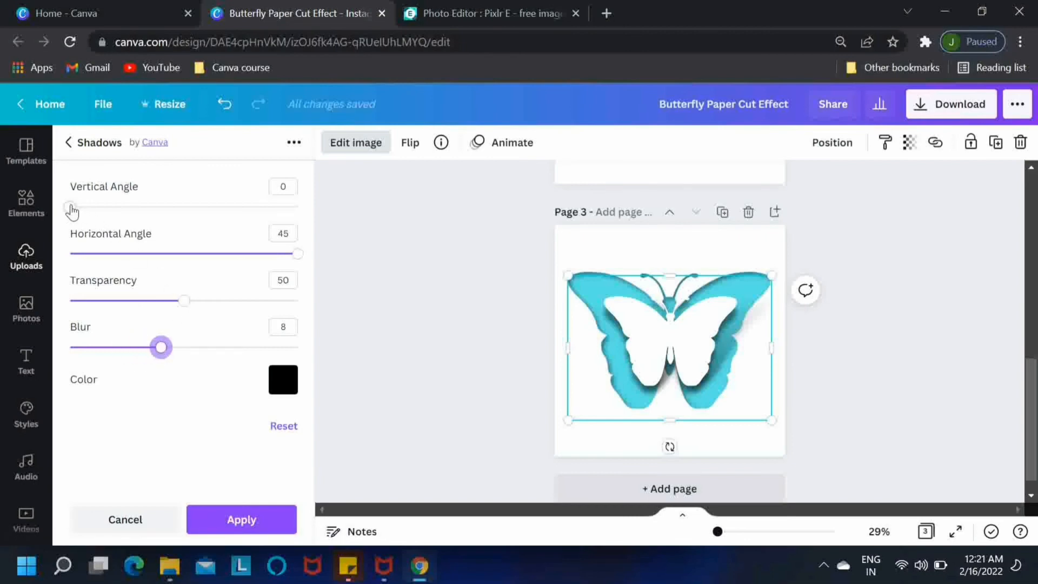
{"action": "mouse_move", "coordinate": [72, 211]}
{"action": "left_mouse_down"}
{"action": "mouse_move", "coordinate": [114, 209]}
{"action": "mouse_move", "coordinate": [78, 211]}
{"action": "left_mouse_up"}
{"action": "left_click_drag", "start_coordinate": [160, 347], "coordinate": [183, 348]}
{"action": "mouse_move", "coordinate": [184, 301]}
{"action": "left_mouse_down"}
{"action": "mouse_move", "coordinate": [214, 302]}
{"action": "mouse_move", "coordinate": [193, 300]}
{"action": "left_mouse_up"}
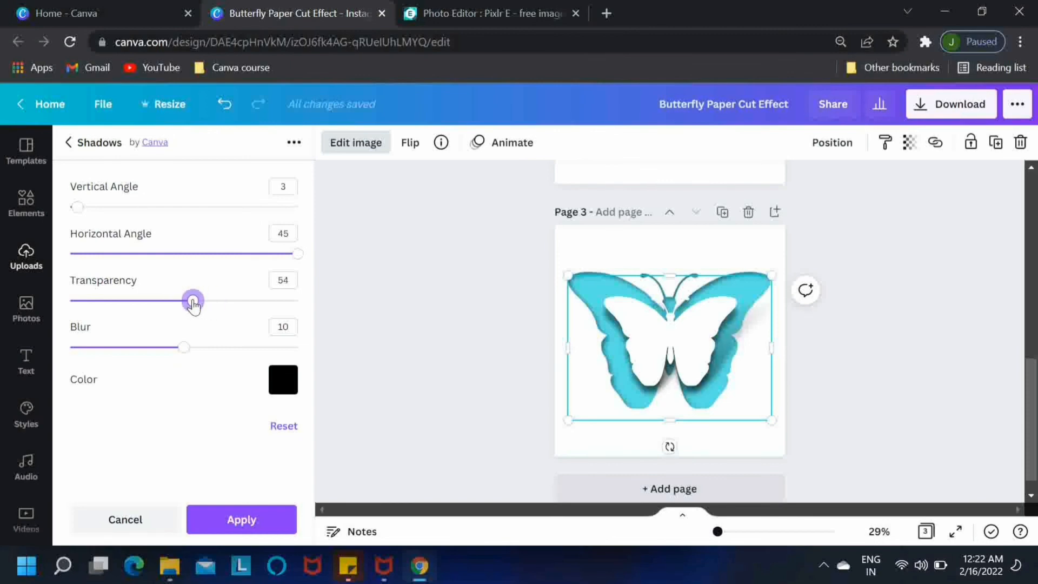
{"action": "left_click", "coordinate": [252, 520]}
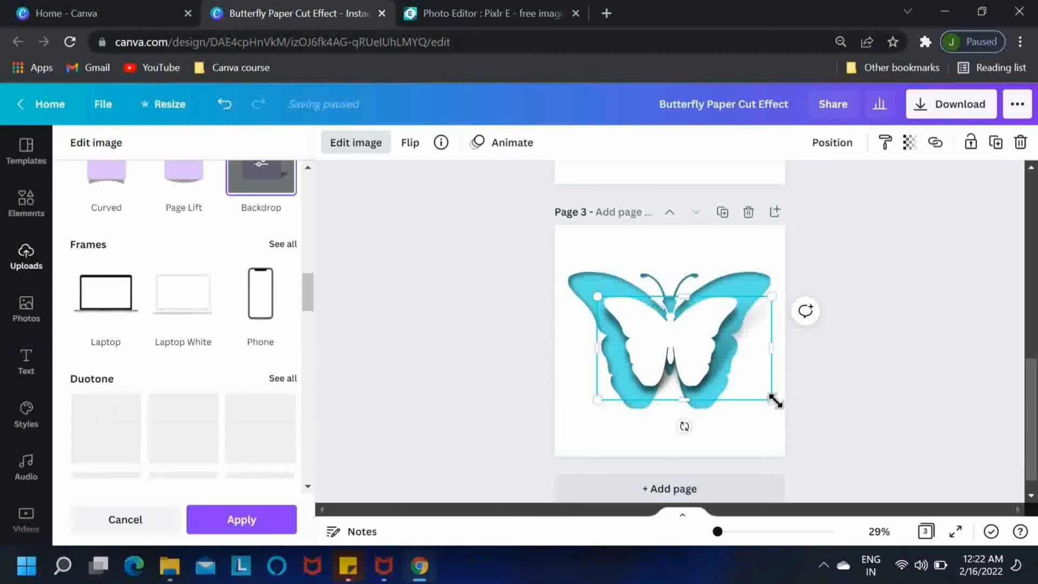
Step: Apply the backdrop shadow, enlarge the white butterfly and shift it slightly right over the hole
{"action": "left_click", "coordinate": [267, 520]}
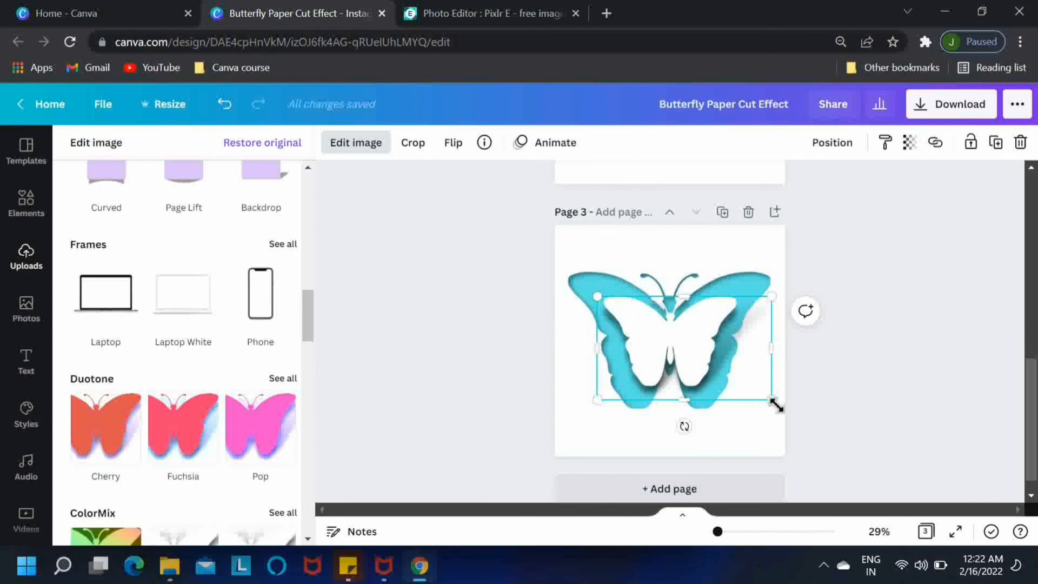
{"action": "left_click_drag", "start_coordinate": [776, 405], "coordinate": [802, 413]}
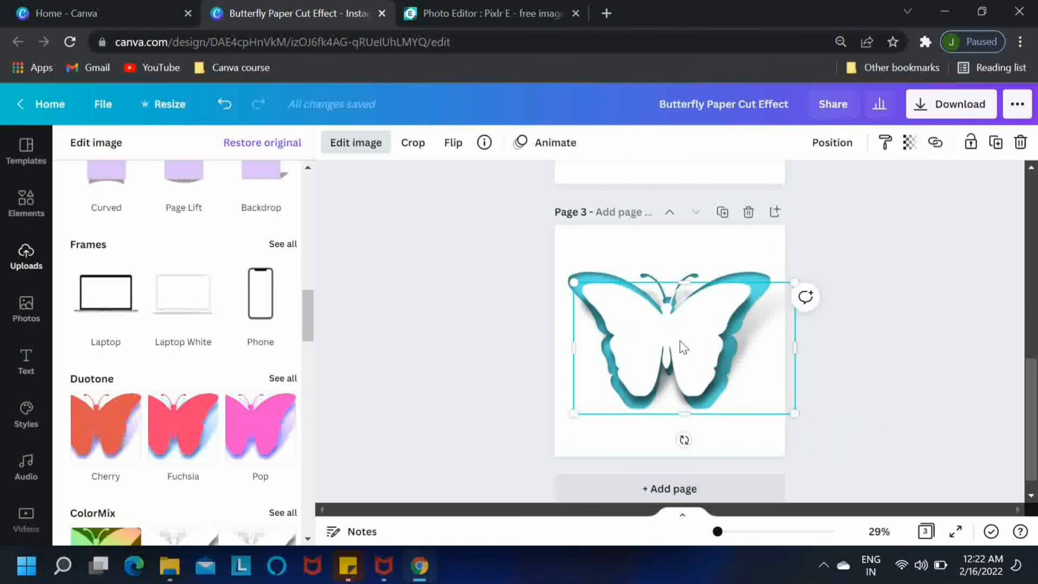
{"action": "left_click_drag", "start_coordinate": [682, 347], "coordinate": [687, 347]}
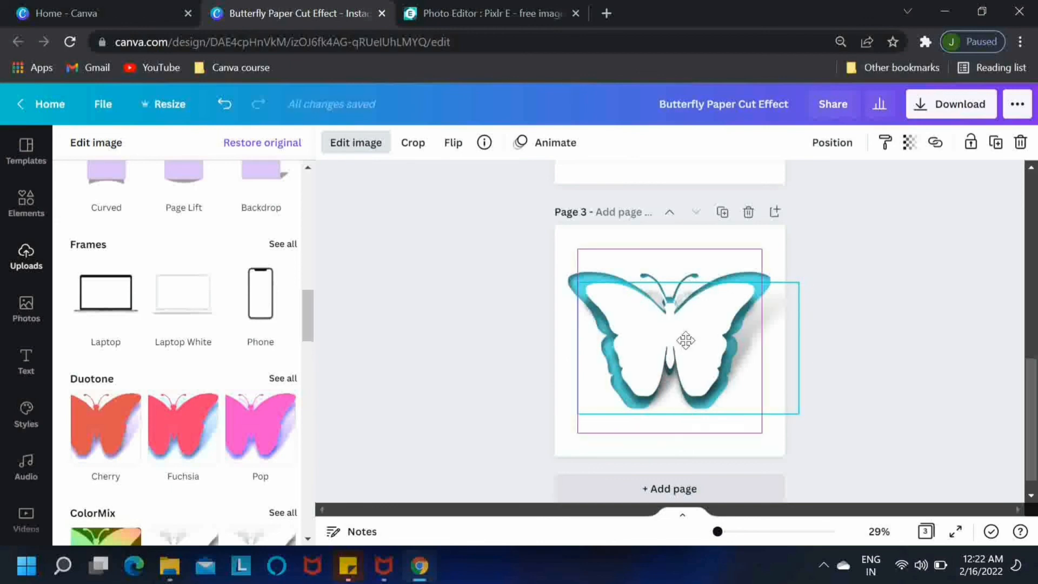